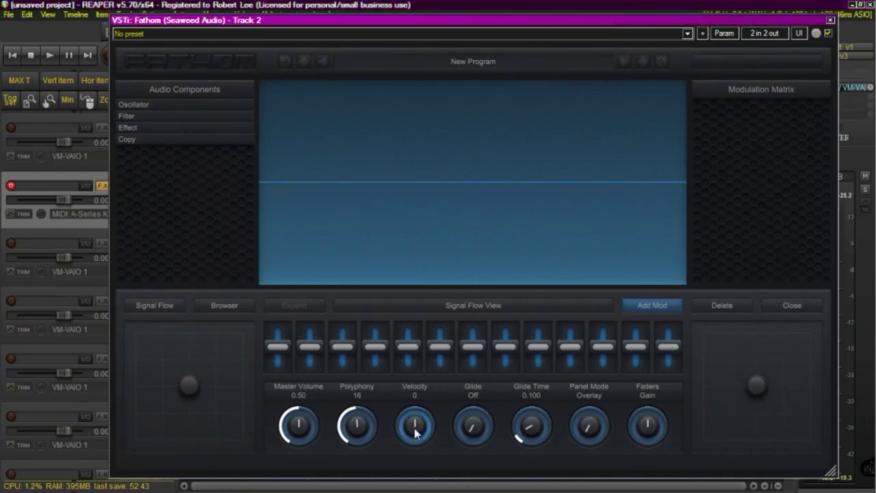
- Raise the patch's Velocity sensitivity from 0 to 77
drag(417, 431, 418, 407)
- Add a Wave Table oscillator from Oscillator > Wave and set its Volume to 0.00
click(200, 106)
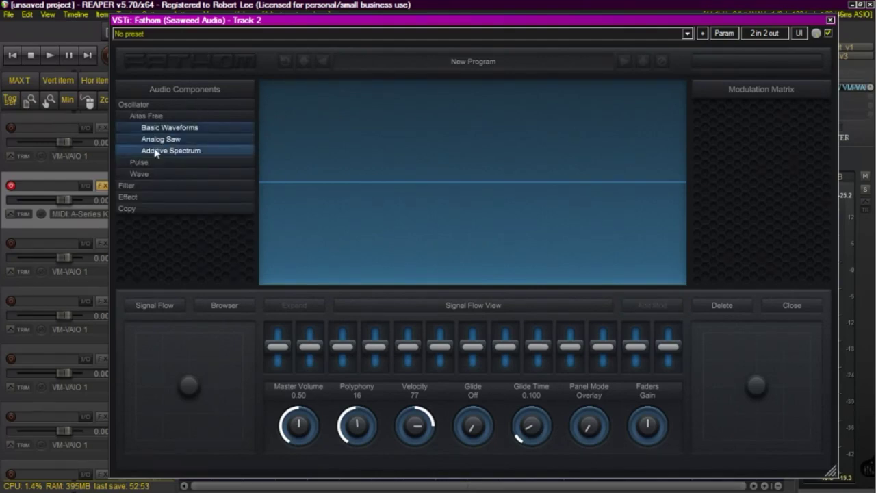
click(149, 176)
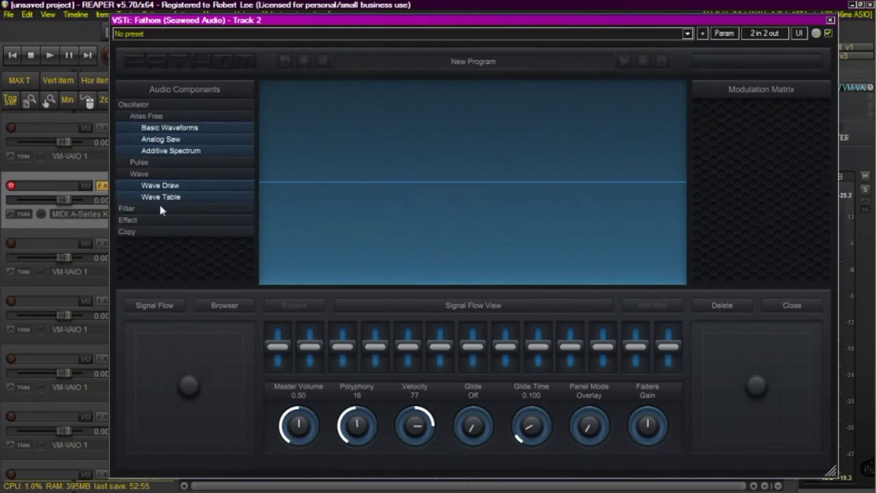
drag(178, 196, 312, 116)
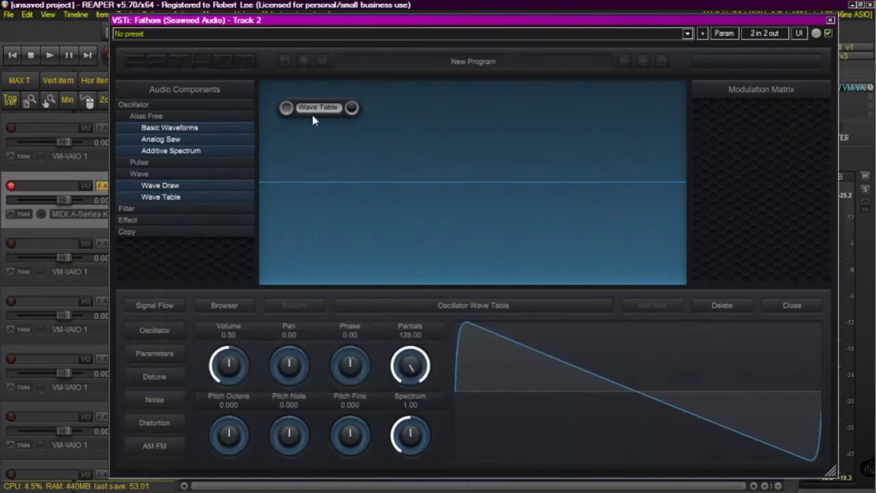
click(171, 108)
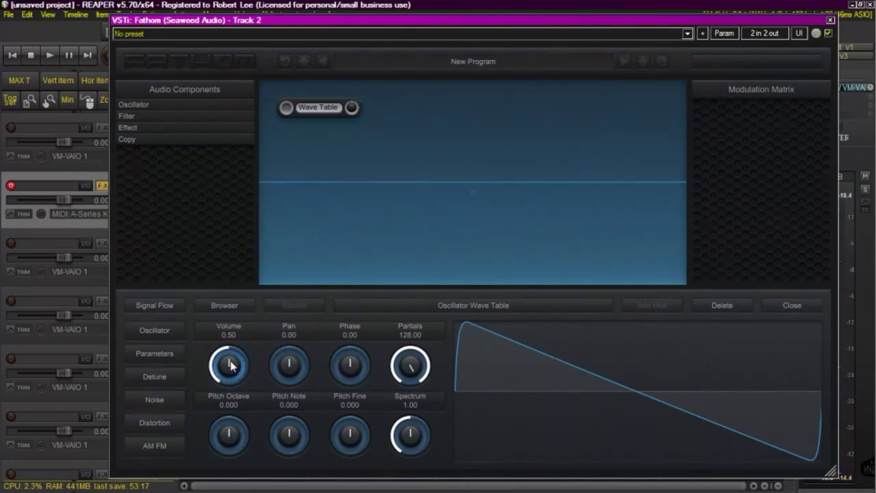
drag(230, 366, 229, 385)
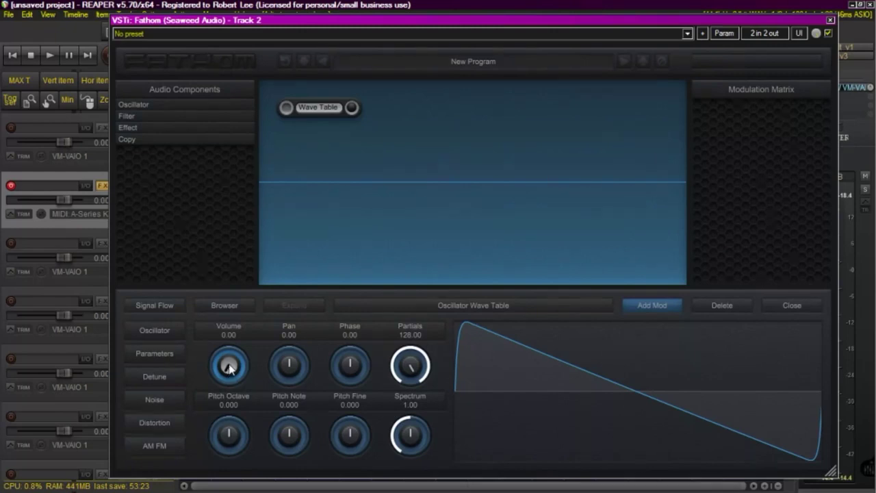
- Add a new ADSR 3 envelope as the modulator for the oscillator Volume
click(647, 307)
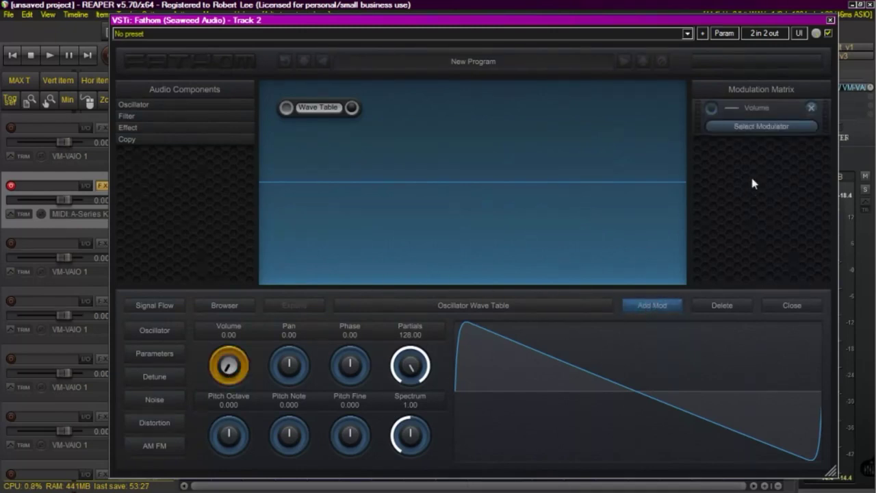
click(761, 127)
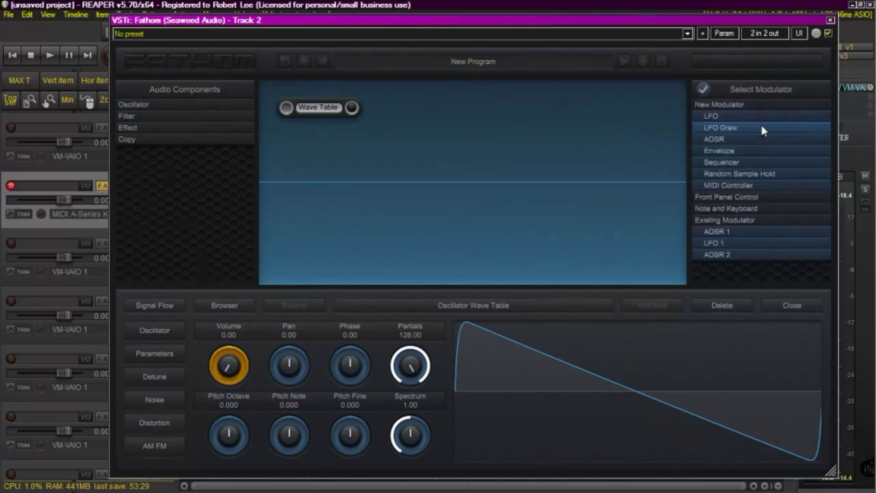
click(716, 139)
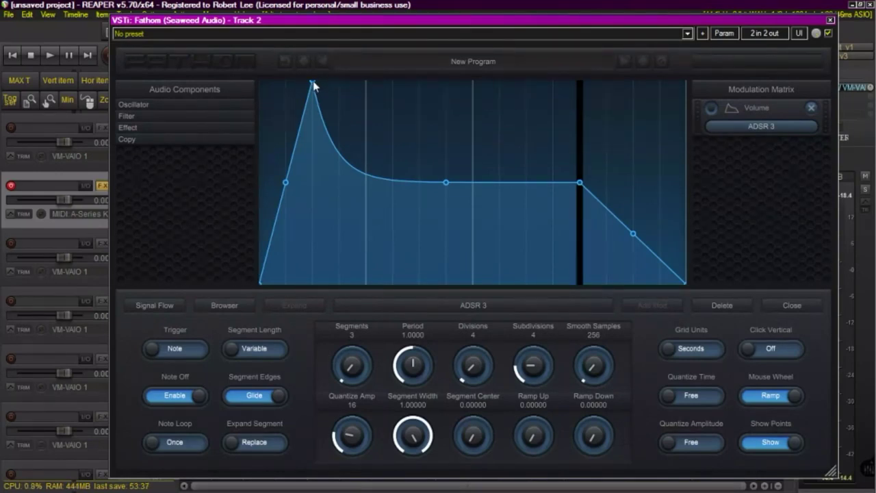
- Reshape ADSR 3 with a later peak, Period 1.2500, higher sustain and a concave attack
drag(314, 84, 365, 84)
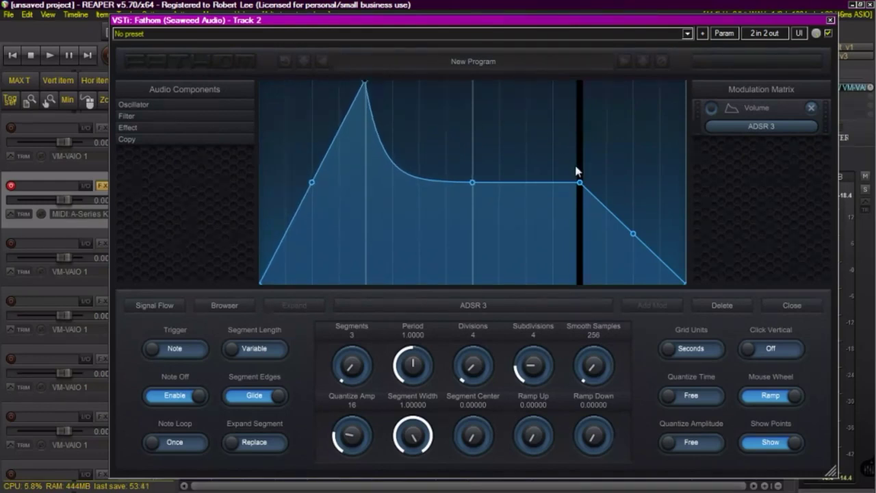
scroll(579, 174, up, 5)
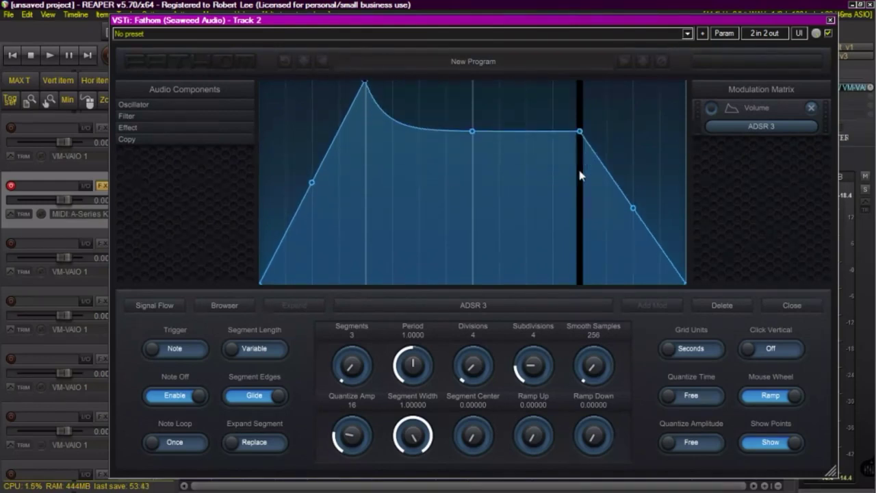
scroll(579, 175, up, 1)
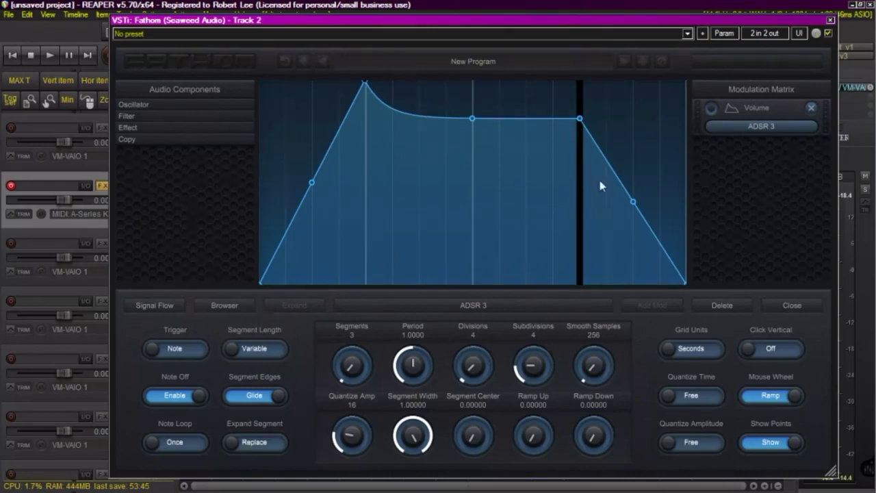
scroll(634, 203, down, 6)
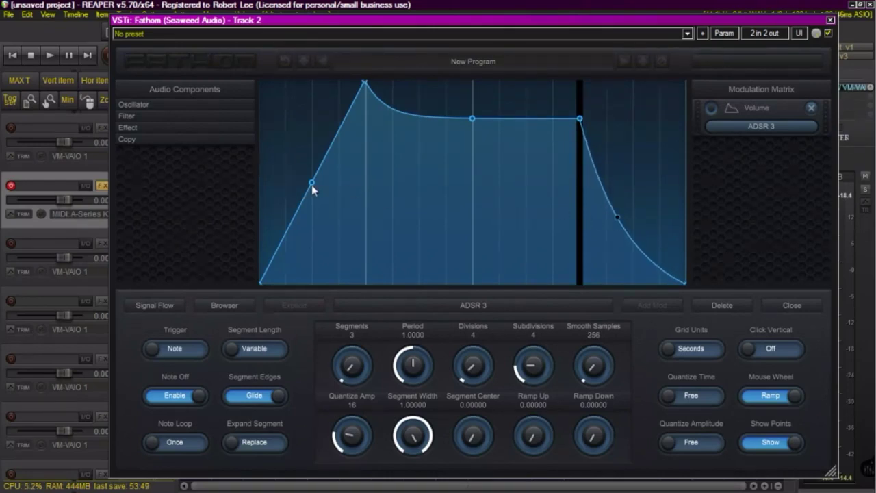
drag(312, 186, 335, 201)
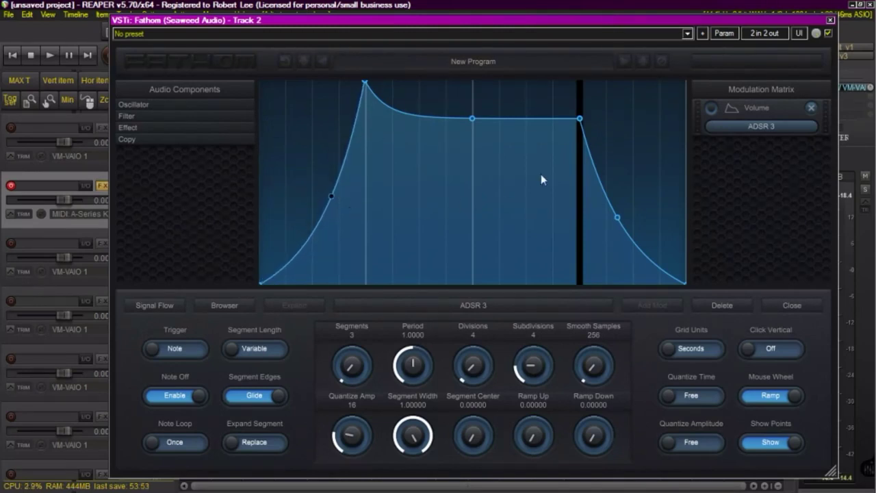
mouse_move(712, 110)
click(712, 111)
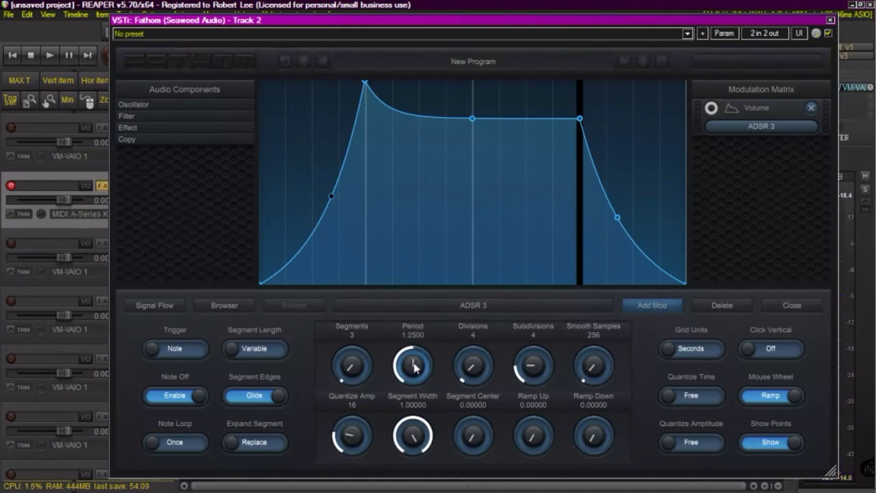
scroll(414, 368, up, 2)
scroll(414, 368, up, 5)
scroll(414, 367, up, 3)
double_click(414, 366)
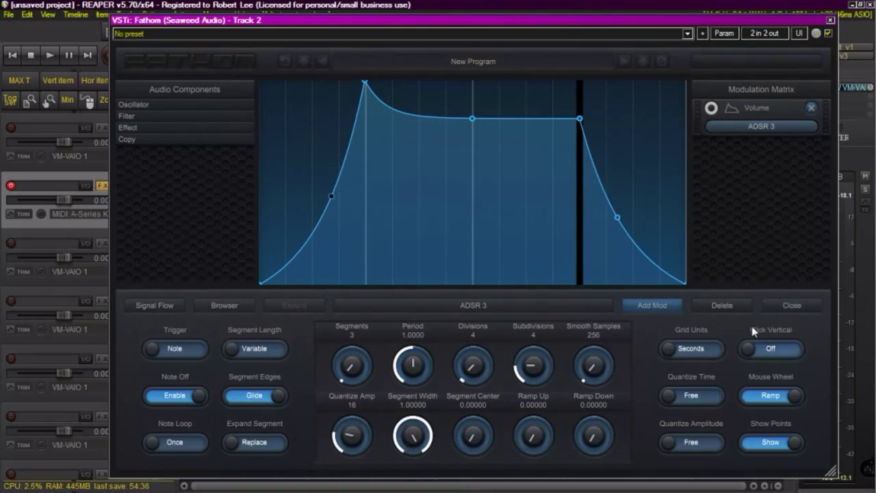
click(792, 307)
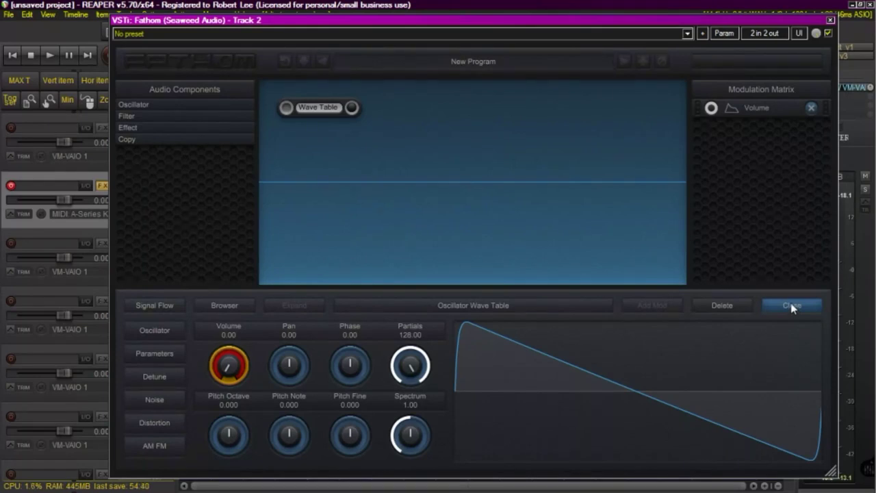
- Show the Wave Table parameters and sweep Wave Index through the waves, ending at 1.00
click(164, 355)
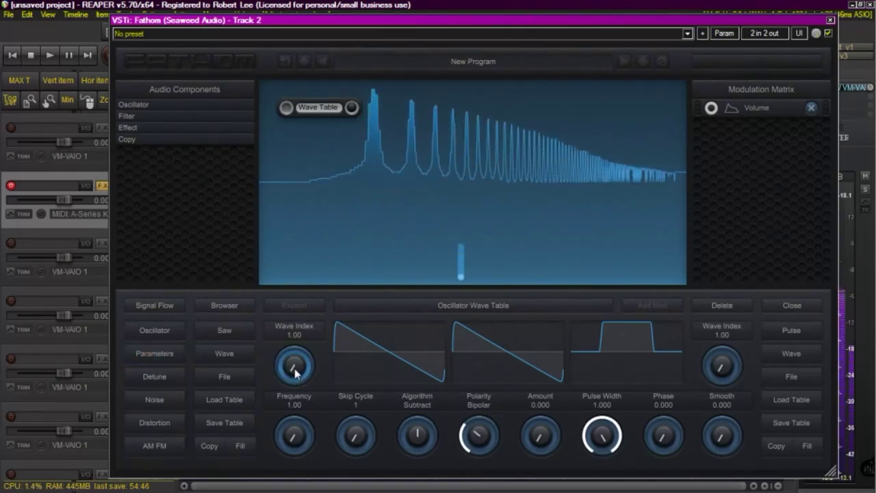
mouse_move(296, 370)
mouse_down()
mouse_move(298, 305)
mouse_move(302, 376)
mouse_move(303, 297)
mouse_move(296, 330)
mouse_move(305, 382)
mouse_up()
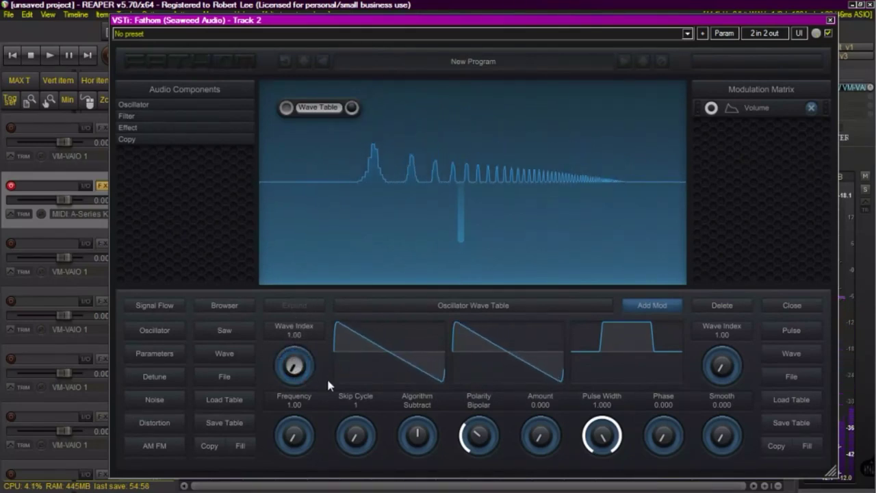
- Modulate Wave Index with a new sine LFO 2 at amount 0.772
click(651, 304)
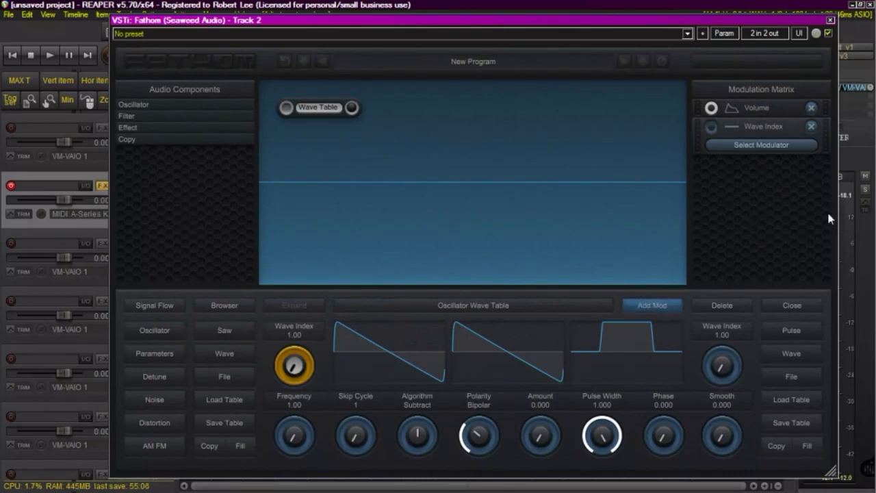
click(784, 145)
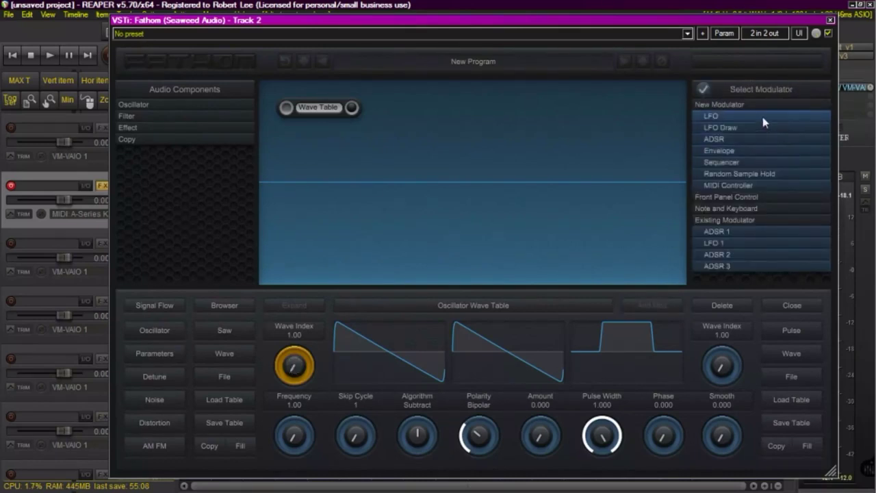
click(717, 116)
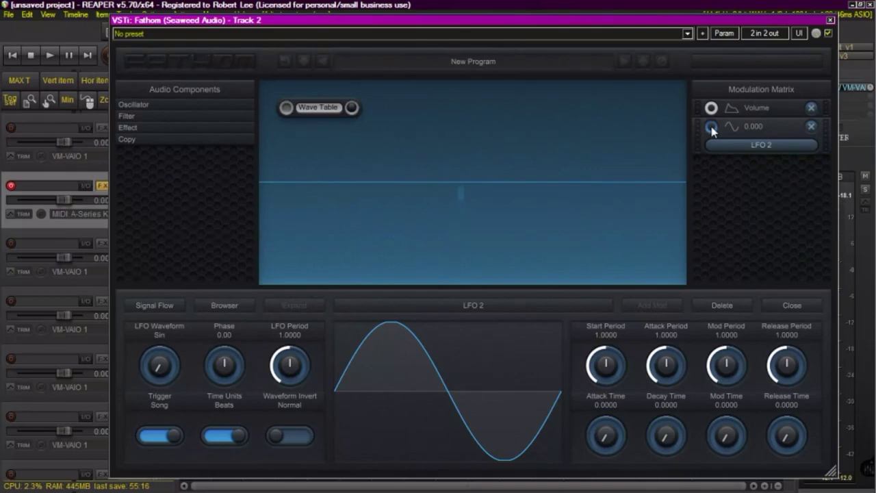
drag(712, 130, 712, 106)
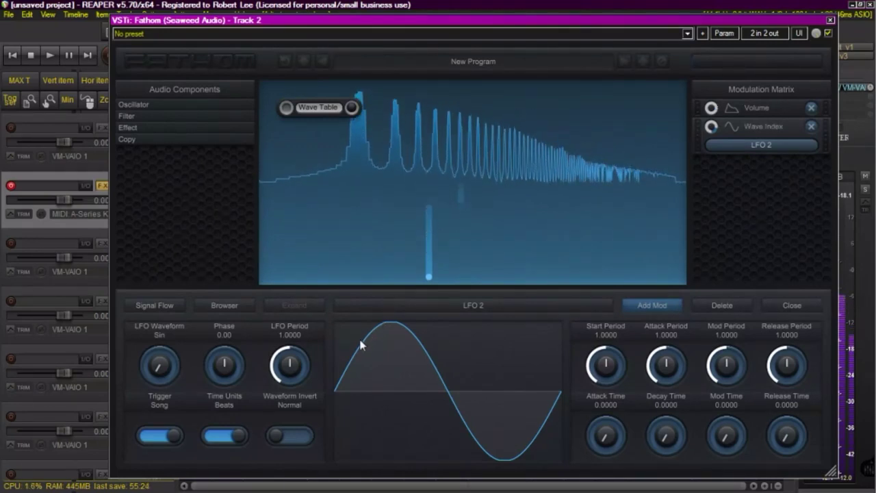
- Lengthen the LFO 2 period to 32.3750 and return to the Wave Table parameters
scroll(294, 367, up, 5)
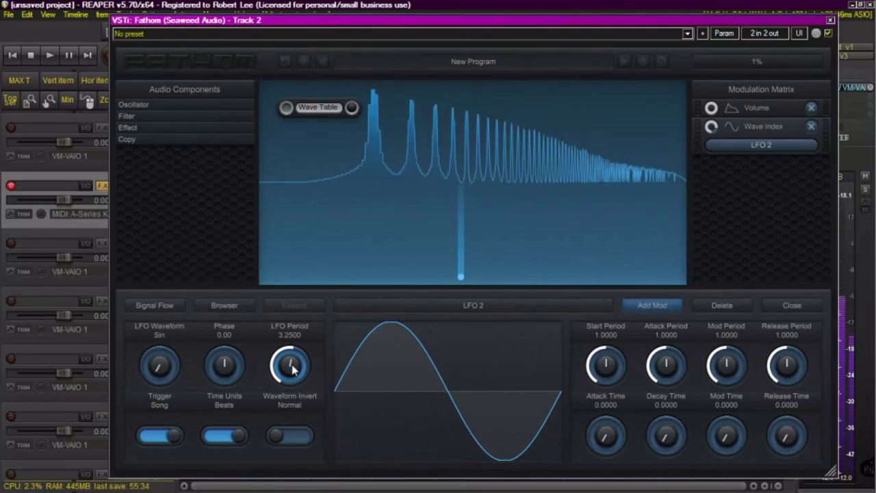
drag(291, 369, 303, 348)
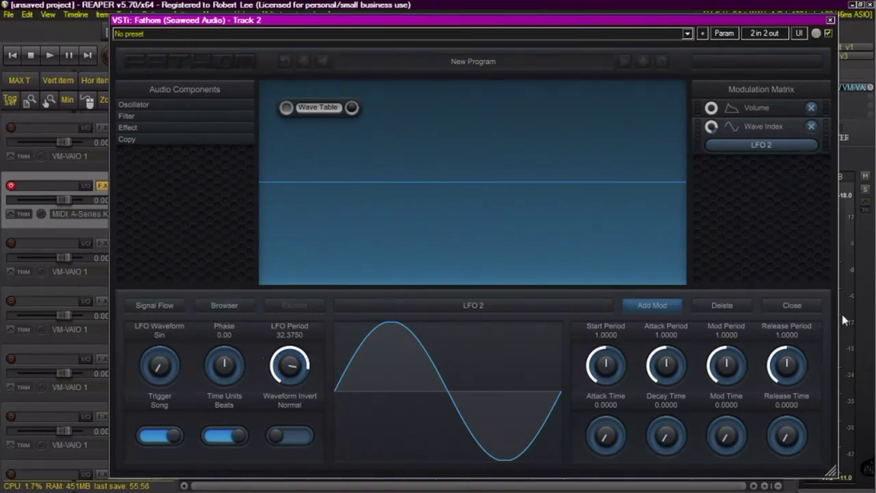
click(808, 307)
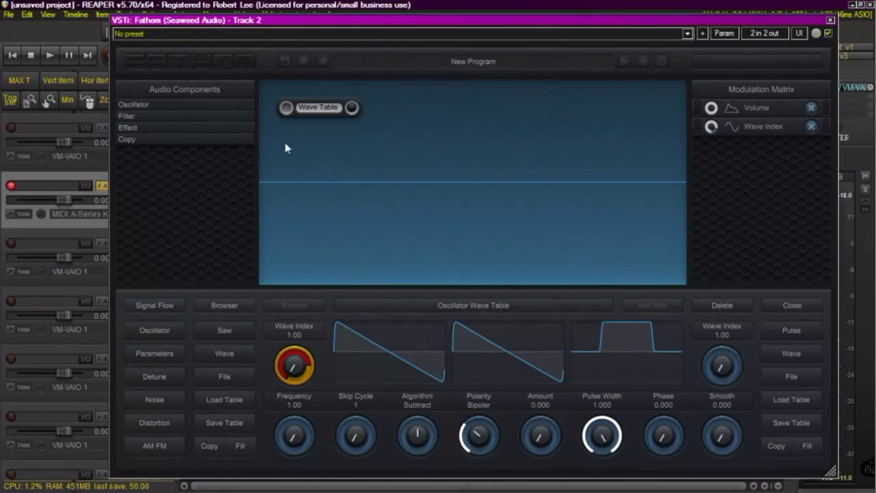
- Add a Cascade filter after the Wave Table, set Cutoff Frequency to 3840, and add a cutoff modulation slot
click(185, 117)
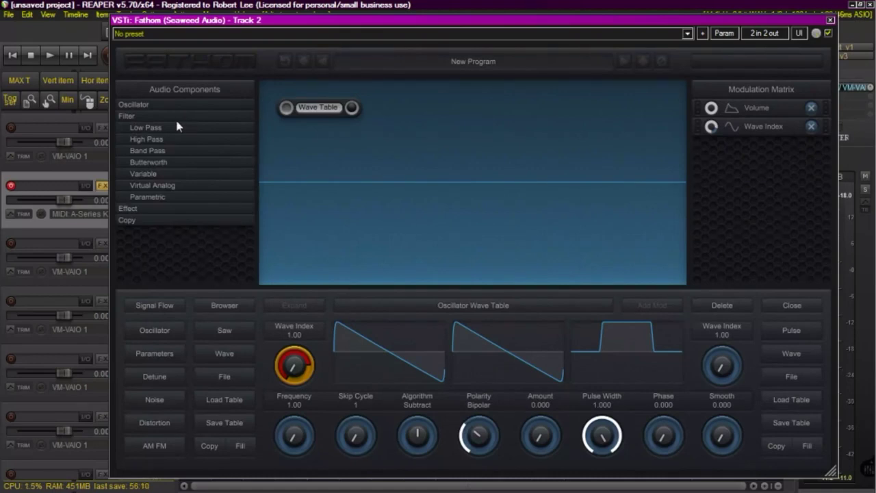
click(152, 173)
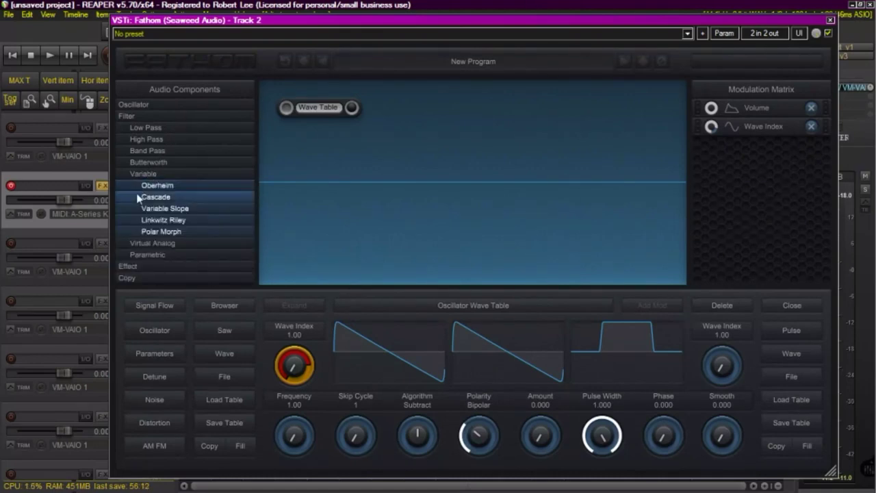
drag(156, 198, 396, 105)
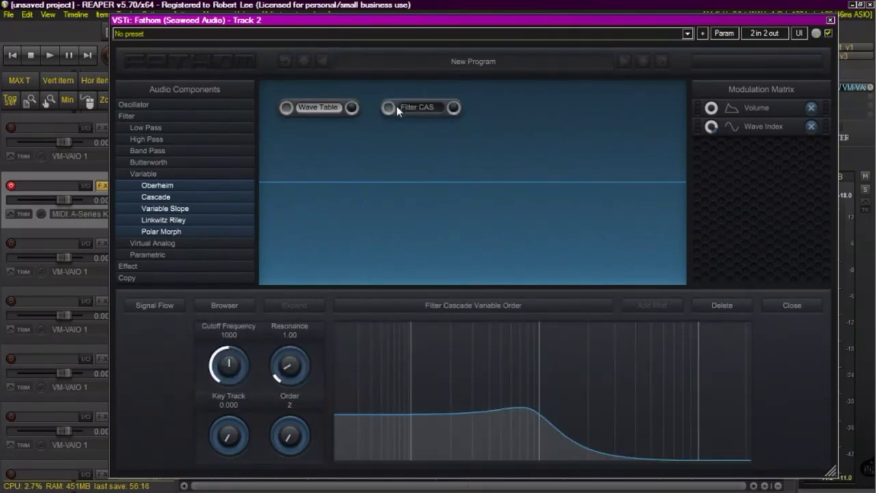
drag(353, 111, 392, 109)
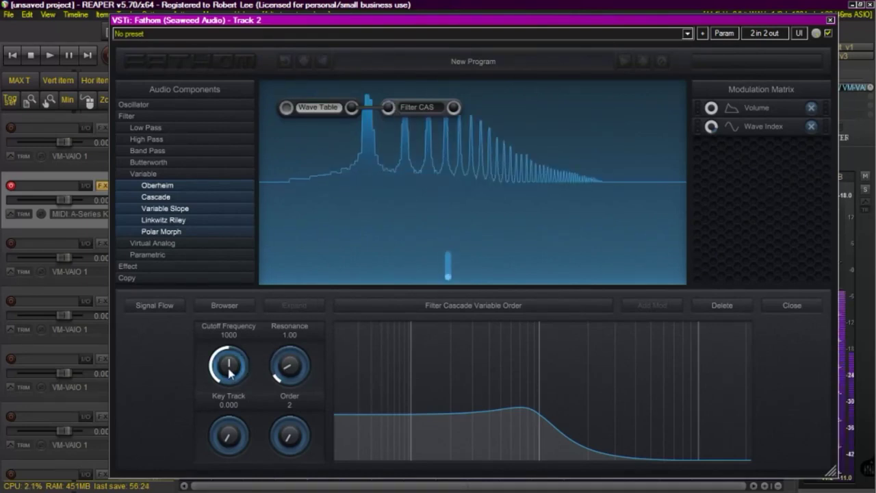
mouse_move(229, 372)
mouse_down()
mouse_move(239, 316)
mouse_move(234, 364)
mouse_move(248, 417)
mouse_move(239, 315)
mouse_move(233, 418)
mouse_move(228, 340)
mouse_move(233, 373)
mouse_up()
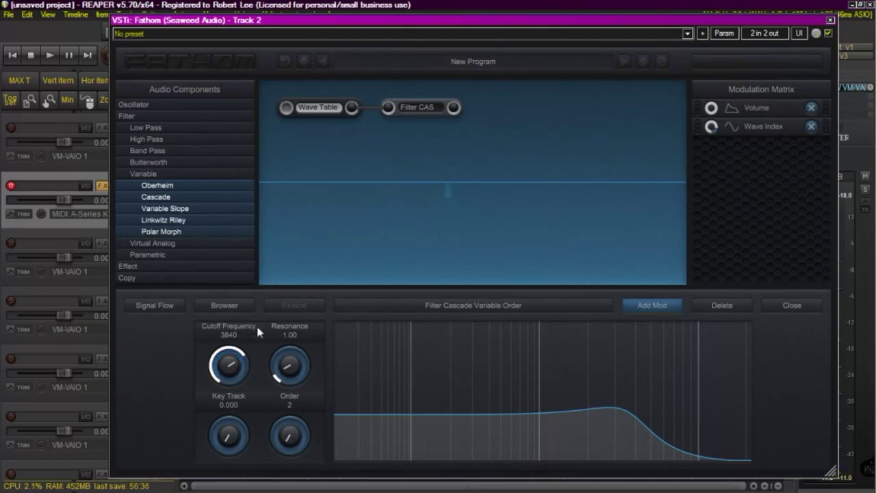
click(662, 308)
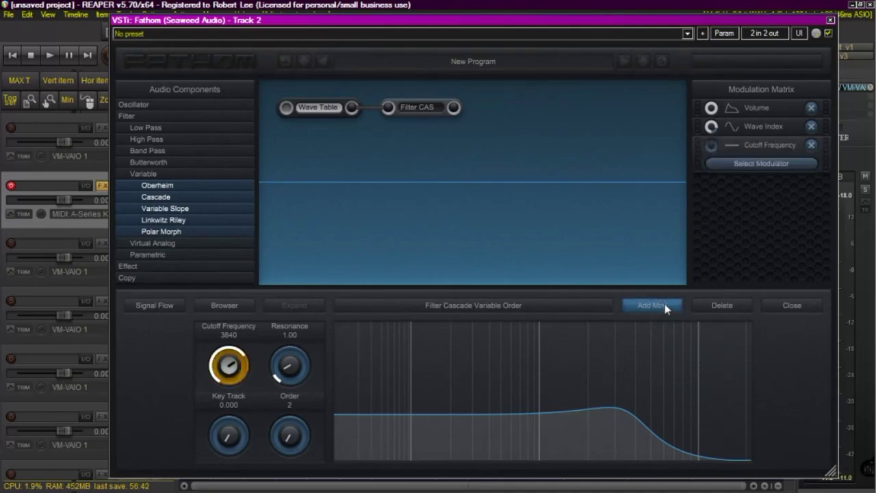
- Assign a new ADSR 4 envelope to the cutoff slot, set its depth, and reshape its attack peak
click(746, 163)
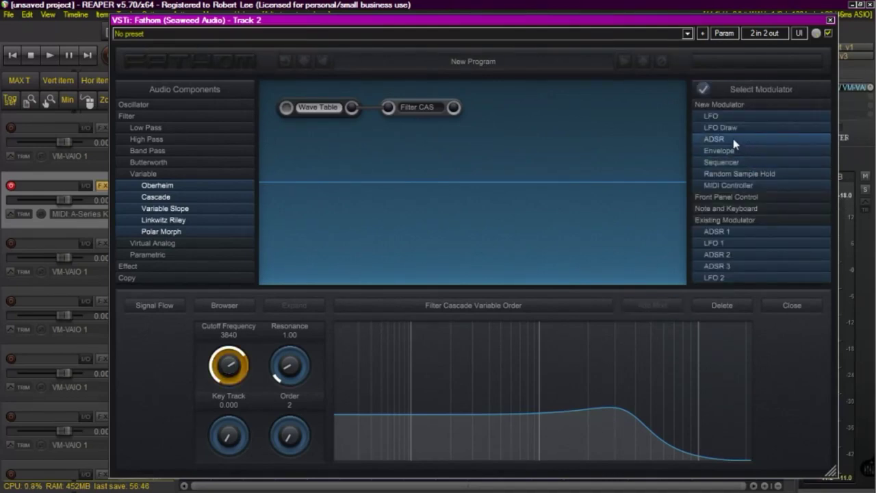
click(734, 139)
click(733, 140)
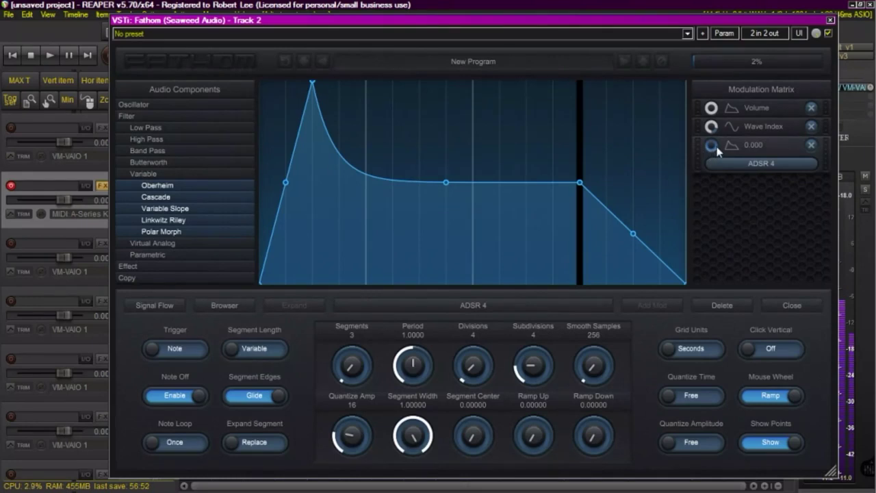
drag(717, 148, 718, 131)
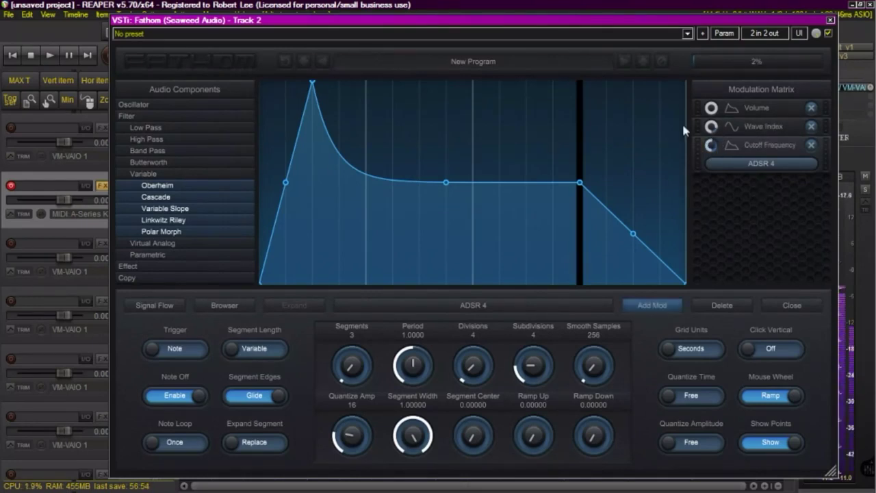
drag(313, 81, 317, 175)
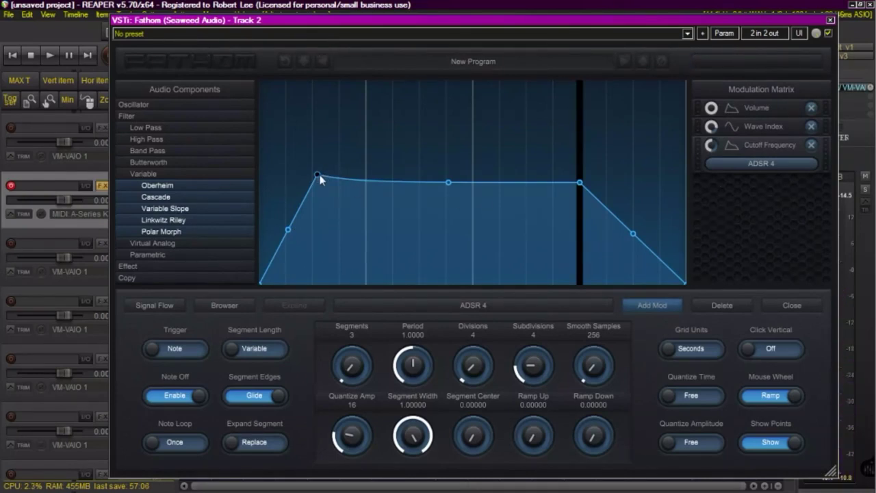
drag(320, 180, 335, 119)
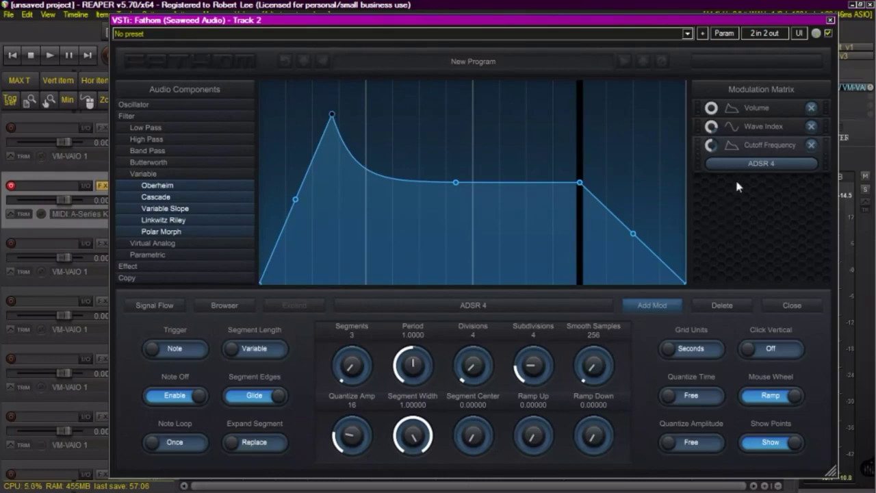
click(760, 166)
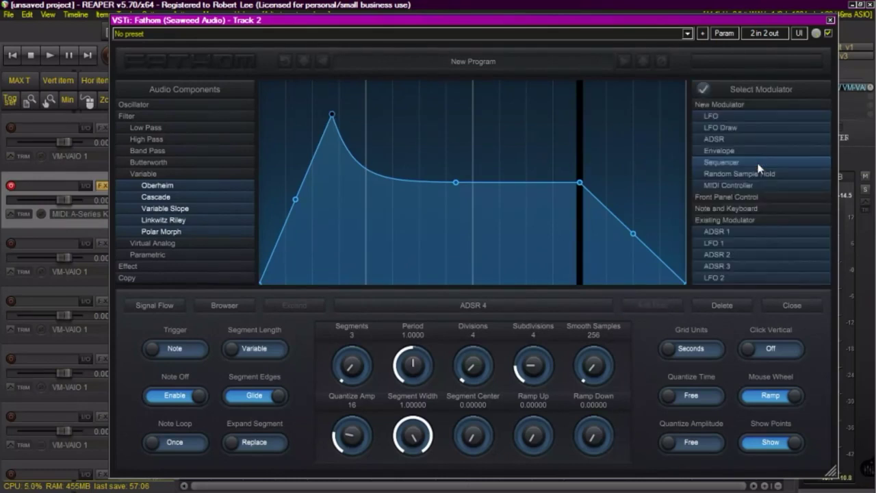
- Switch the cutoff modulation to the existing ADSR 1 envelope, set its depth, and return to the Cascade settings
click(736, 233)
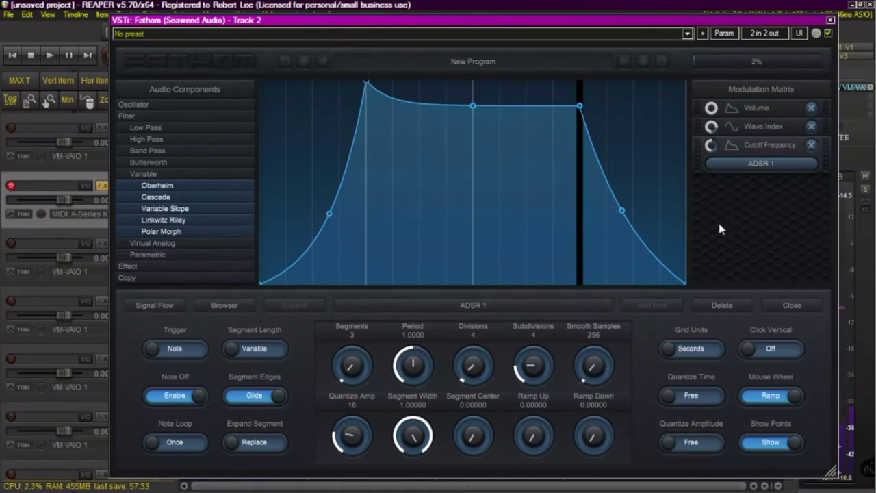
click(712, 143)
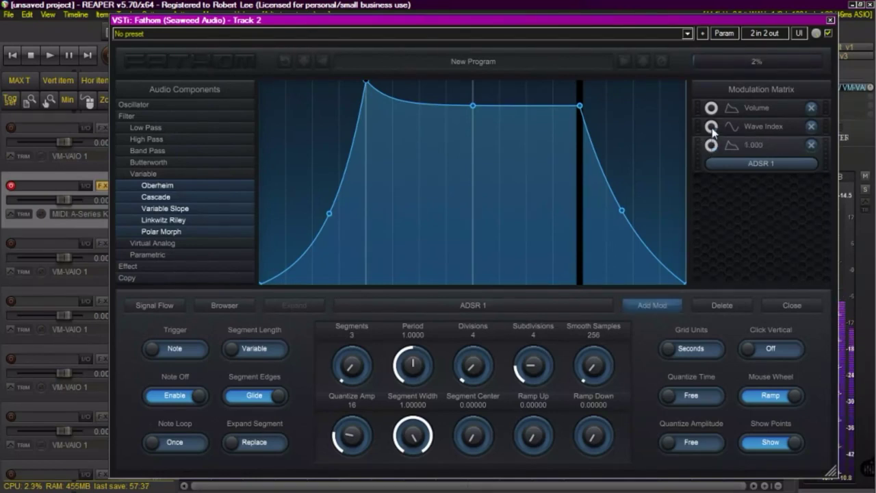
mouse_move(711, 127)
mouse_move(708, 145)
click(167, 176)
click(168, 118)
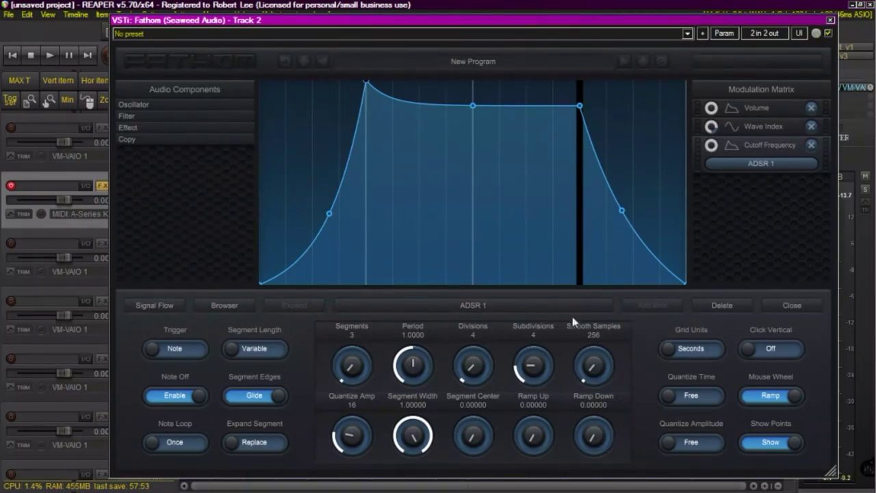
click(781, 308)
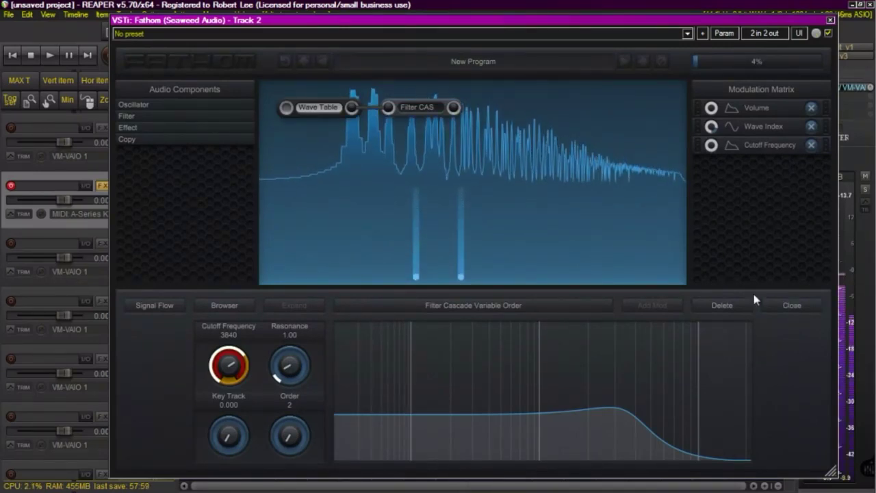
- Add a Reverb Easy effect and wire the Filter CAS output into it
click(150, 128)
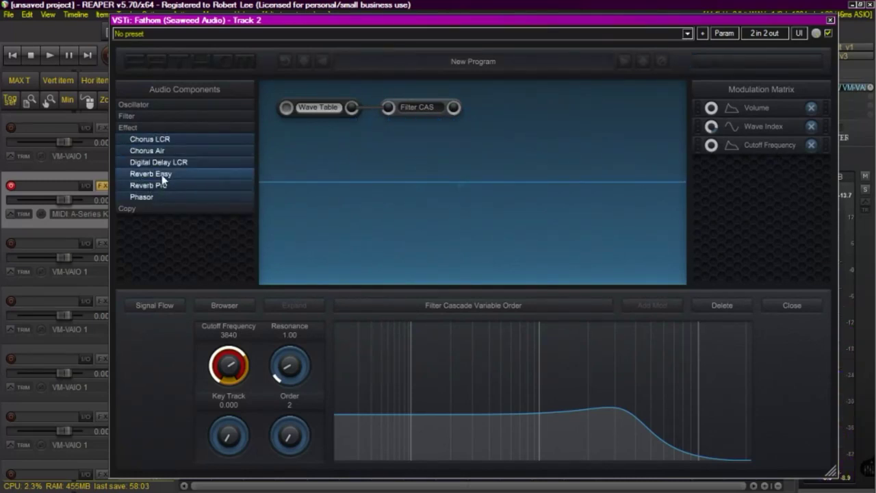
drag(163, 179, 516, 115)
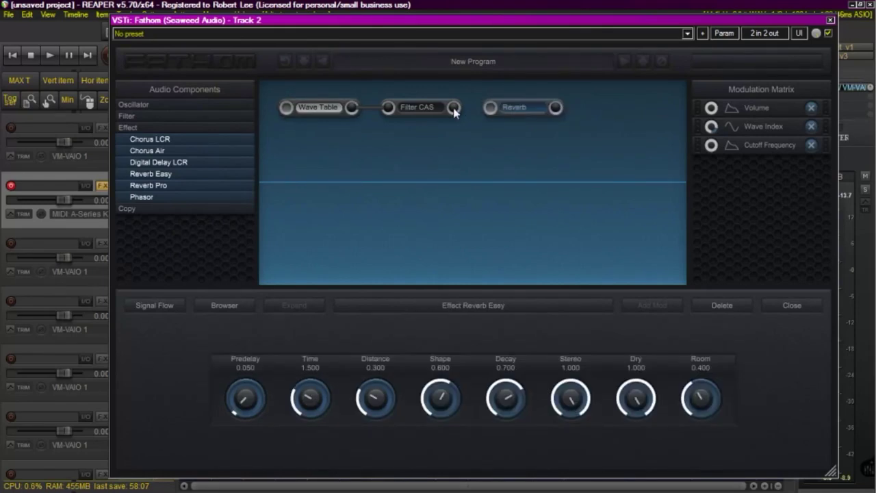
drag(453, 109, 490, 110)
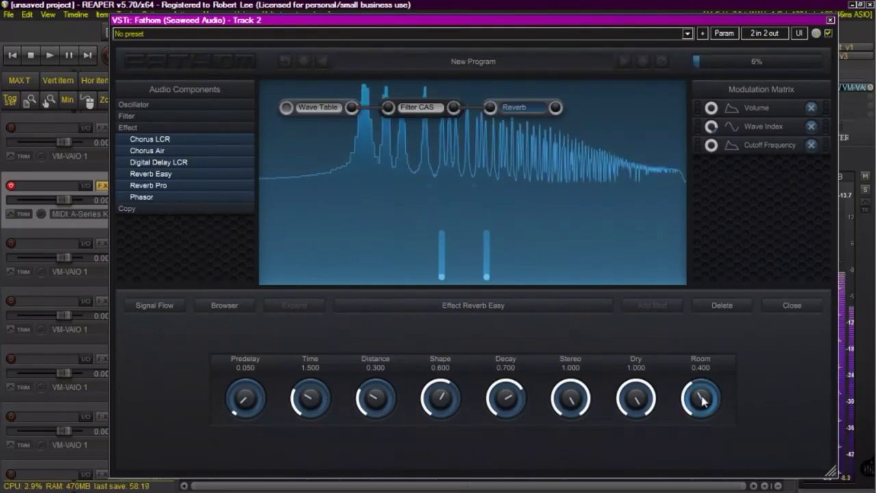
- Set the reverb Room to 0.521
drag(703, 403, 704, 349)
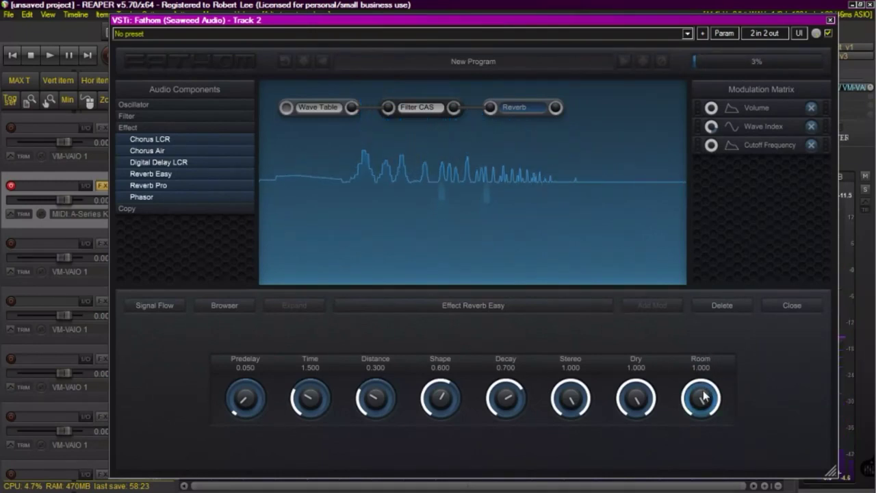
drag(703, 388, 712, 469)
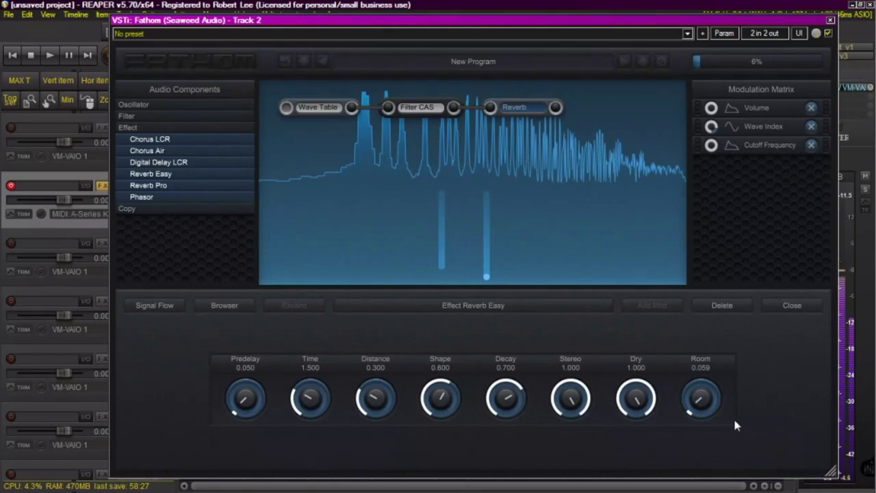
drag(699, 403, 700, 367)
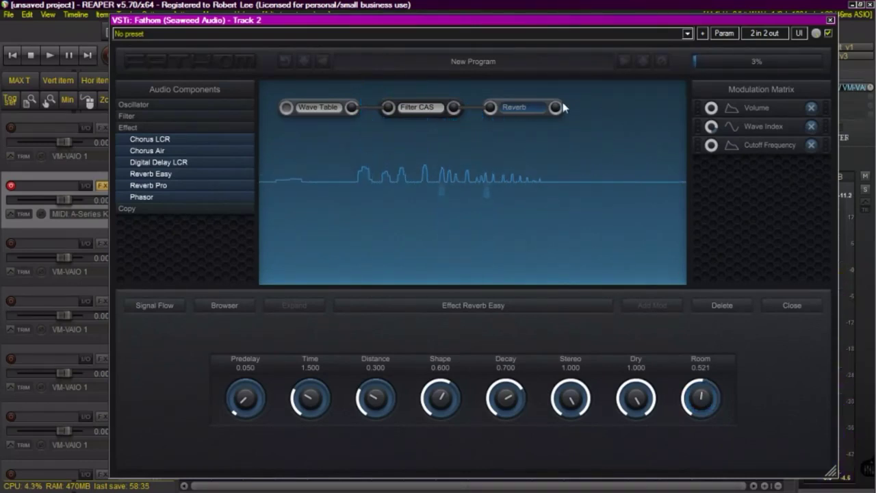
- Cycle the Reverb node through bypass, mute and normal, ending on green bypass
click(527, 108)
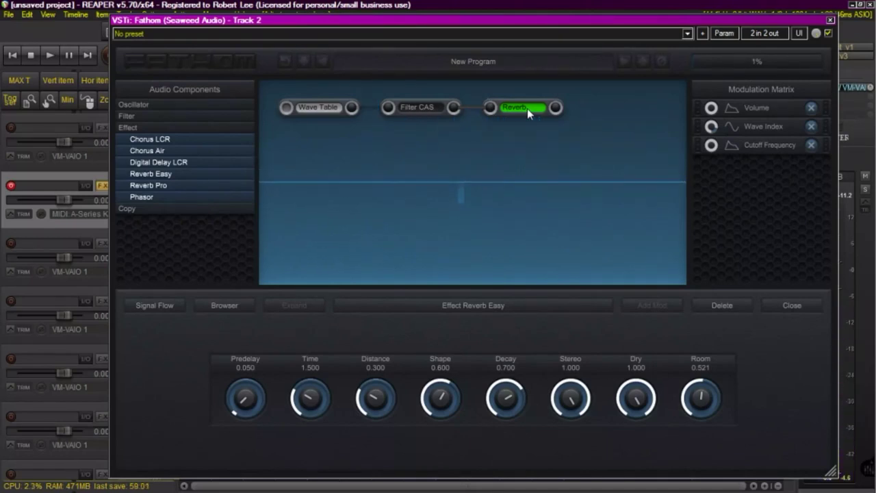
click(527, 108)
click(528, 108)
click(527, 108)
- Turn on Wave Table Detune with 2 voices and amount 0.50, then return to the main oscillator page
click(334, 113)
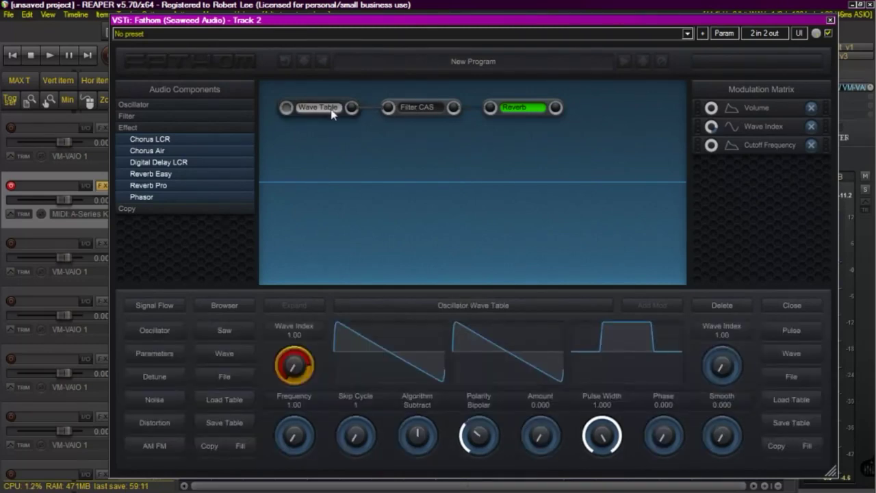
click(155, 331)
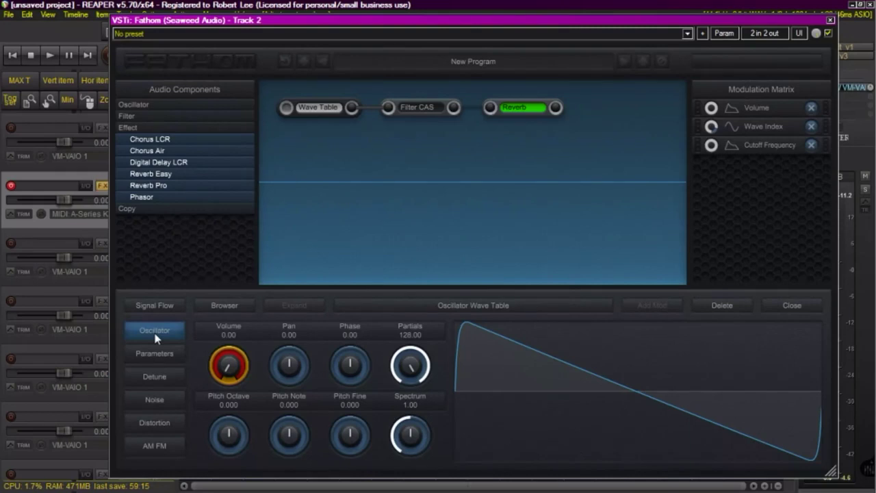
click(154, 378)
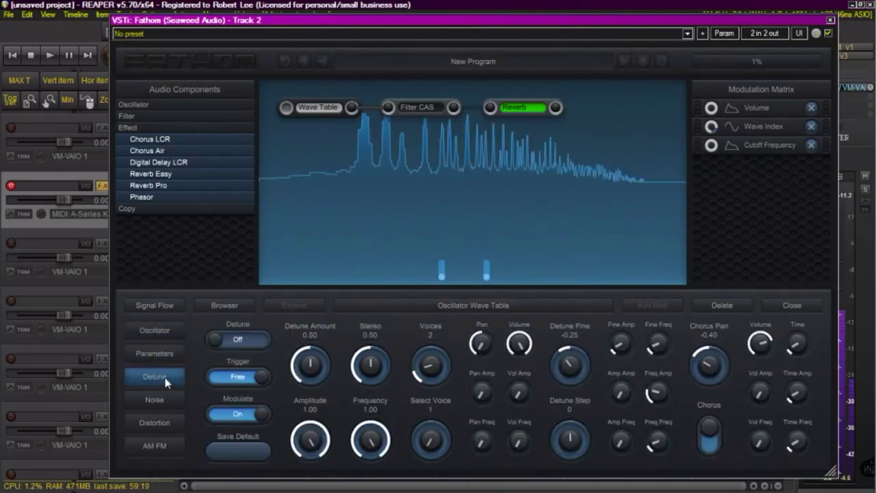
click(254, 340)
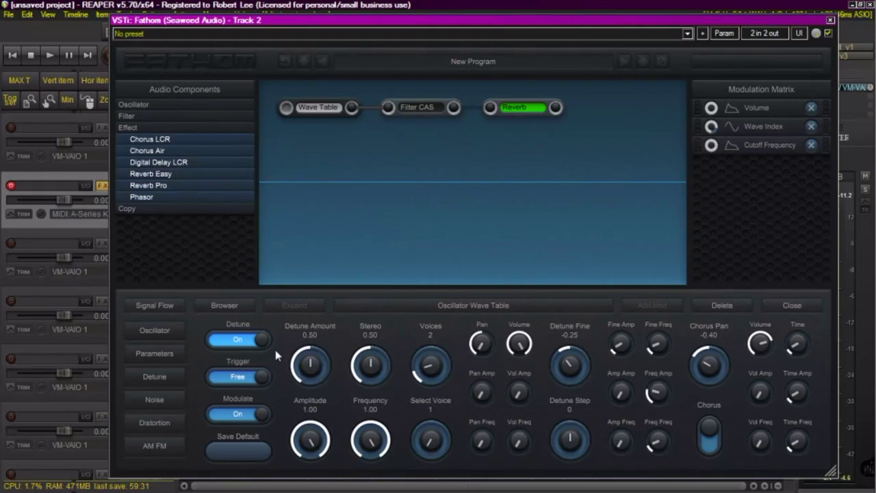
click(164, 331)
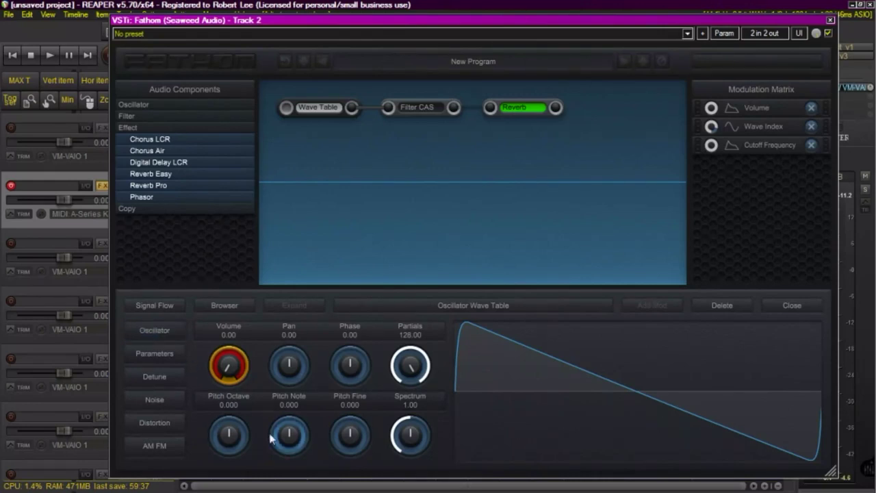
- Add a Pitch Fine modulation slot driven by a new LFO
click(352, 439)
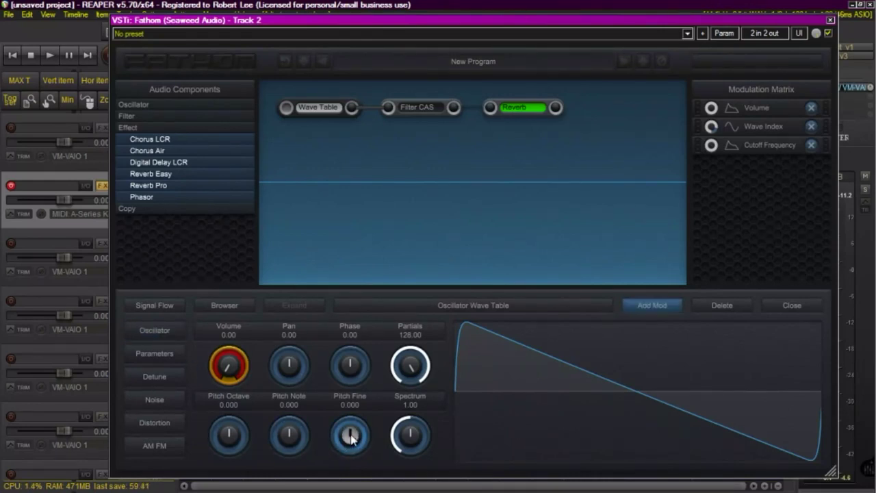
click(646, 308)
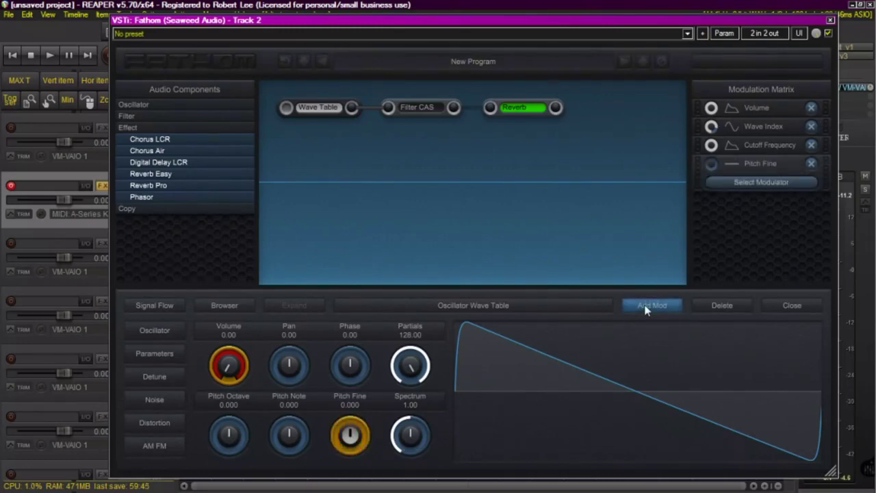
click(776, 183)
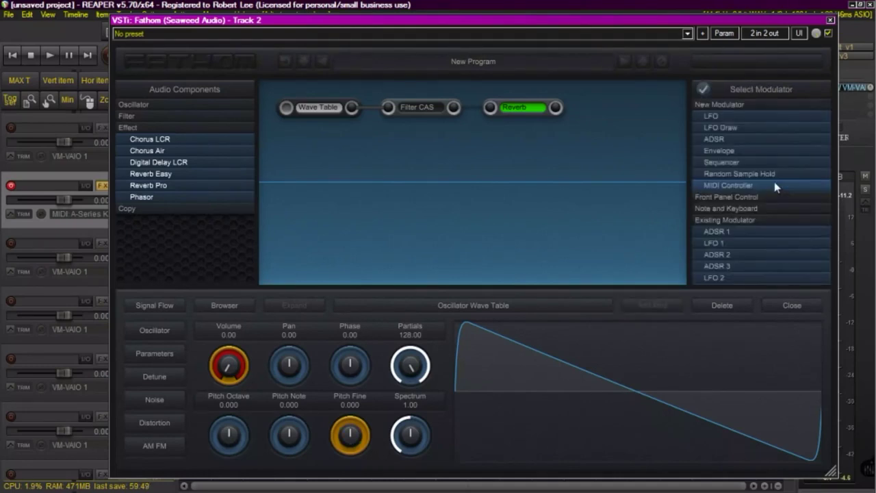
click(728, 118)
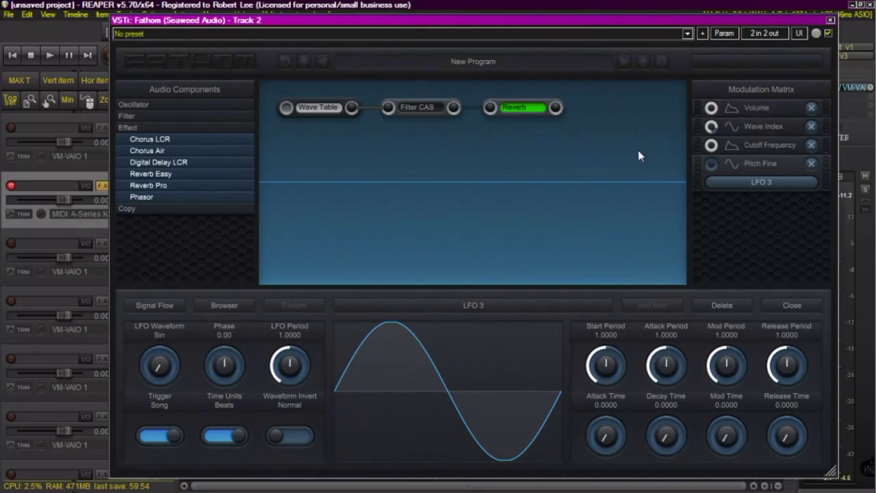
- Set the Pitch Fine LFO modulation to bipolar with a depth of 0.490
click(810, 169)
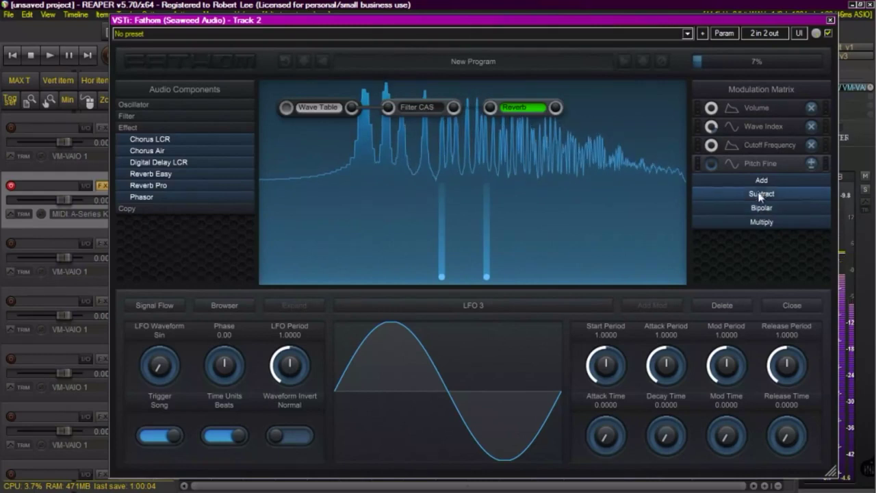
click(772, 163)
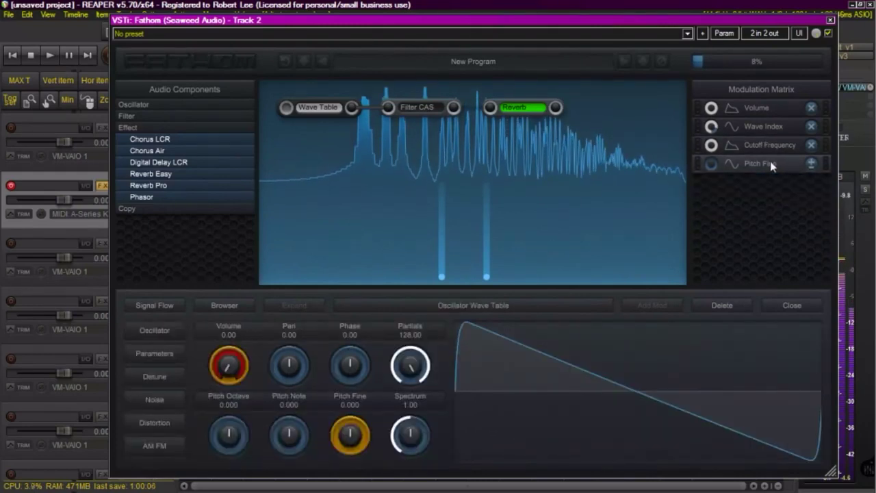
drag(712, 169, 710, 160)
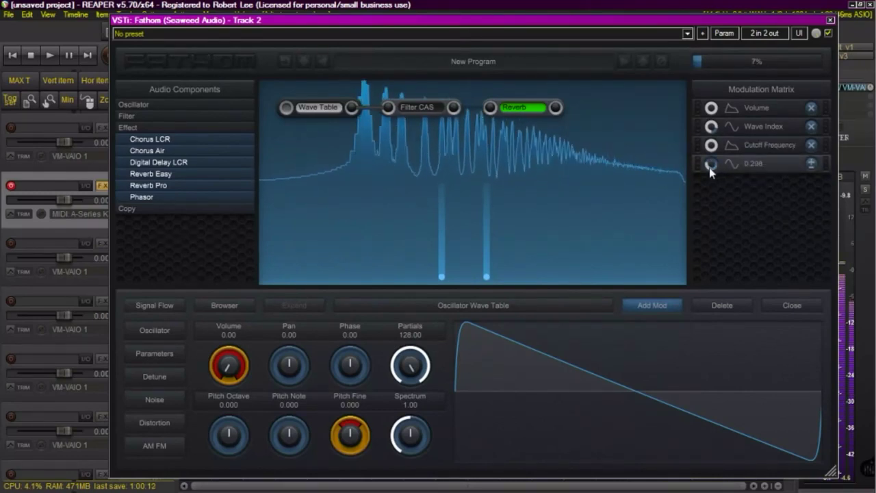
mouse_move(710, 172)
mouse_down()
mouse_move(714, 163)
mouse_move(717, 175)
mouse_up()
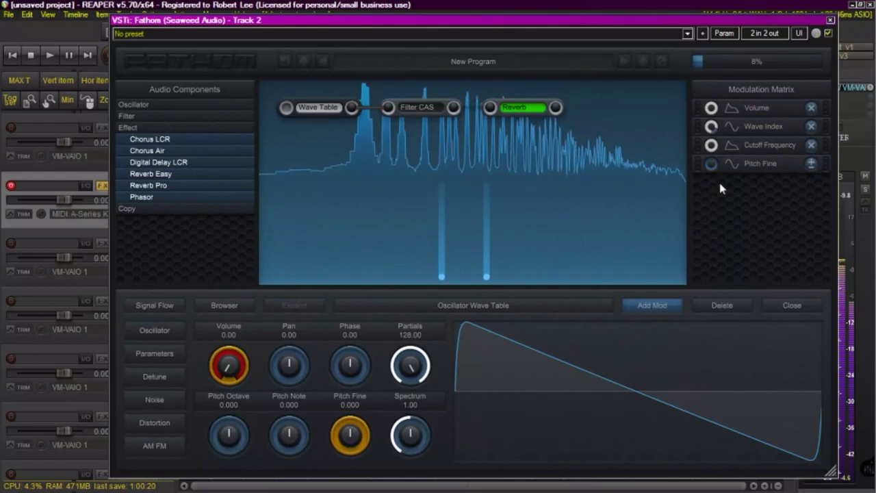
mouse_move(715, 170)
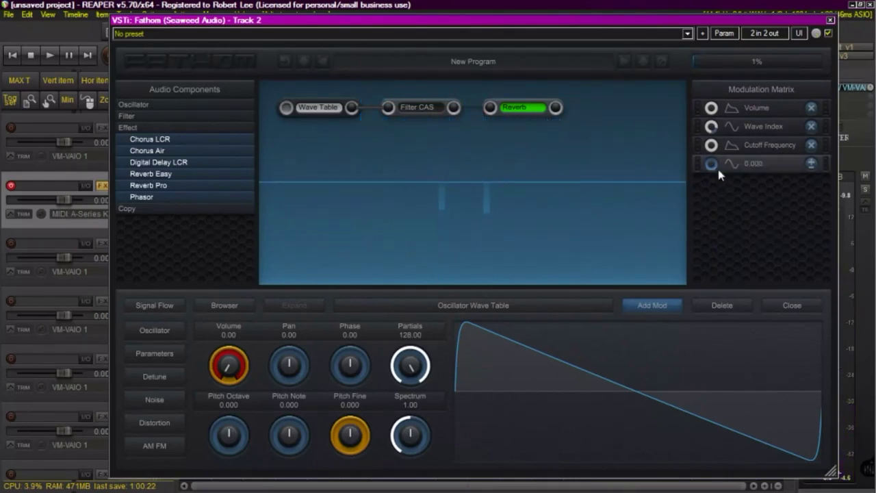
click(713, 165)
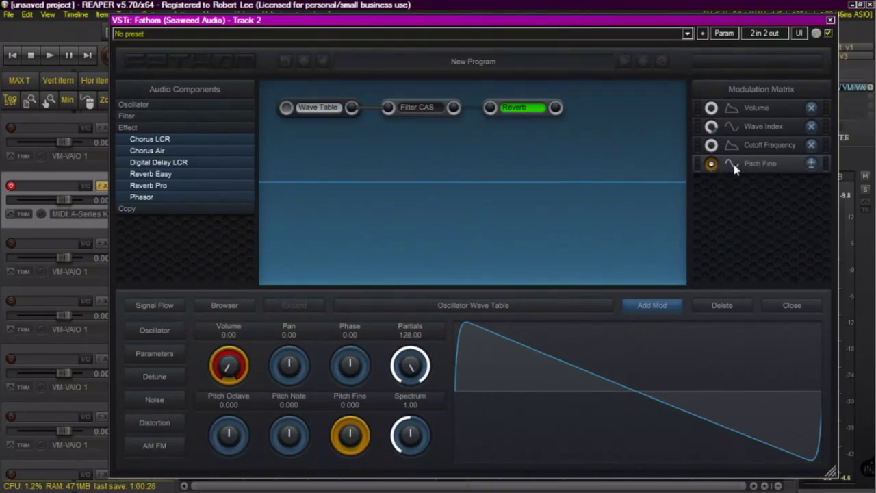
- Modulate the Pitch Fine vibrato depth with the Modulation Wheel at a Mod Amount of 0.369
click(734, 165)
mouse_move(712, 167)
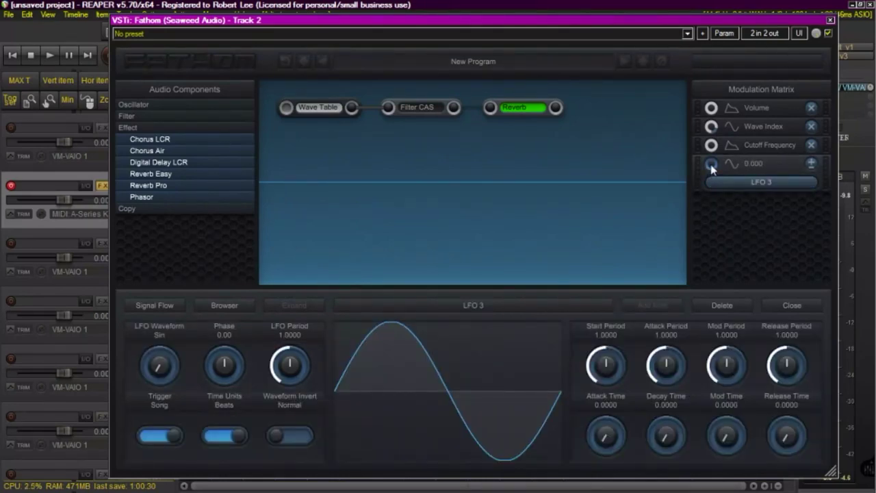
click(712, 166)
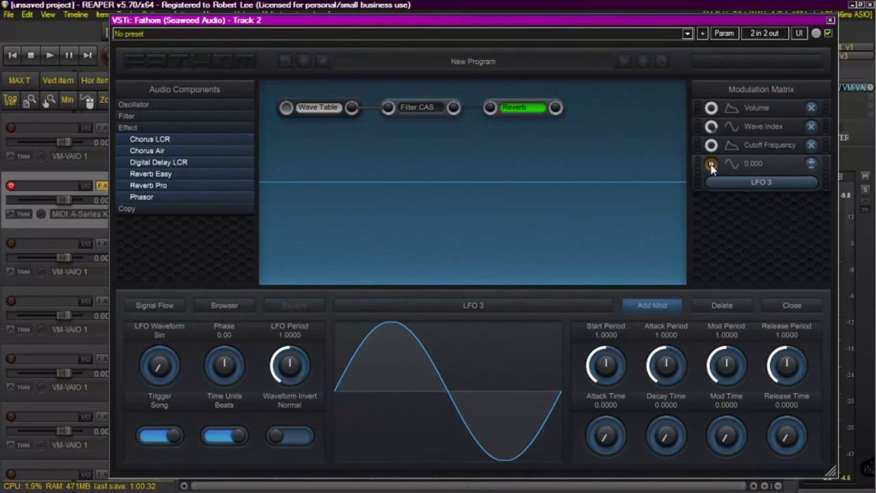
click(660, 308)
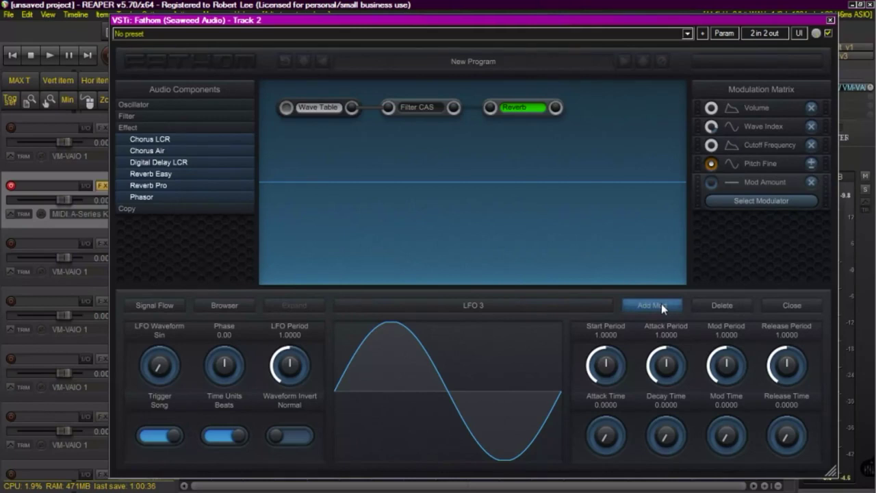
click(762, 202)
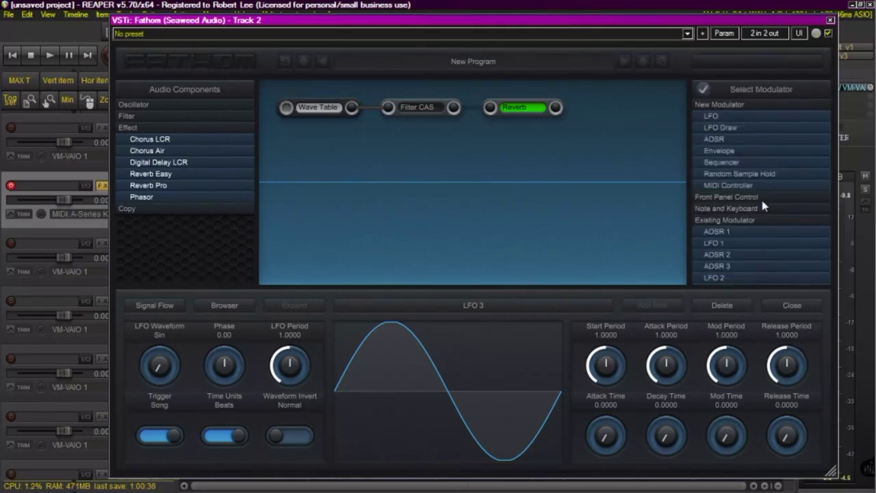
click(723, 186)
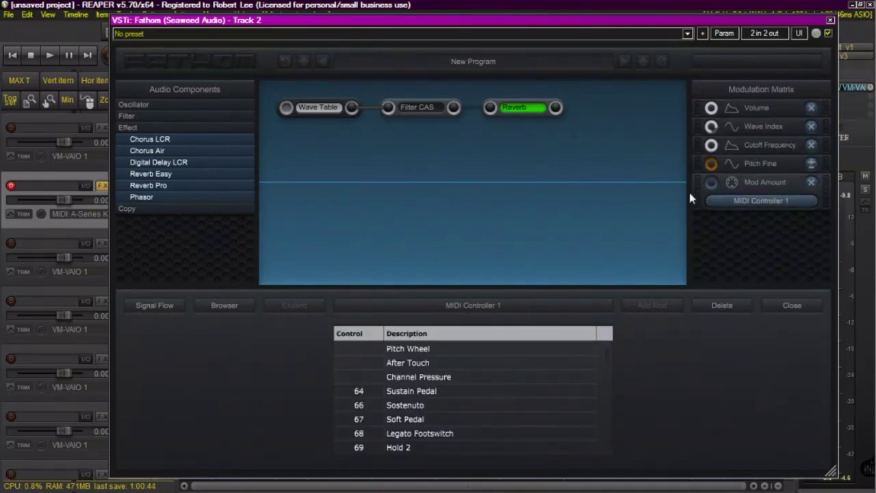
scroll(438, 422, down, 3)
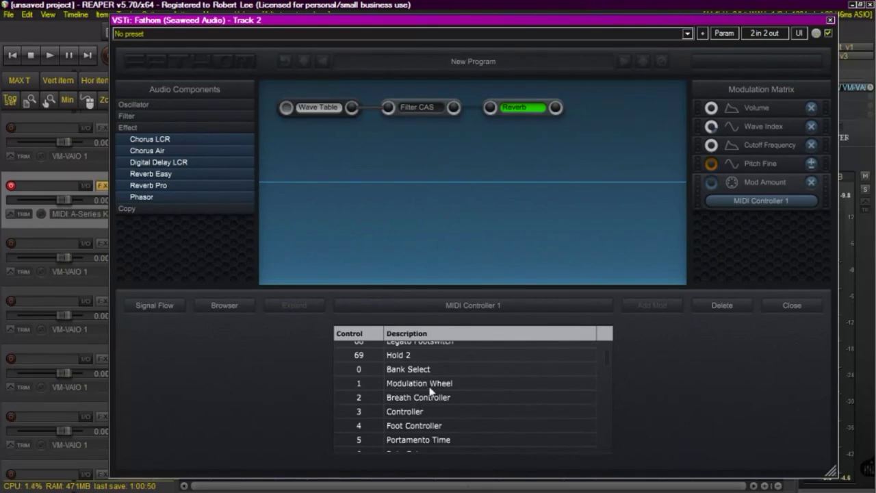
click(430, 388)
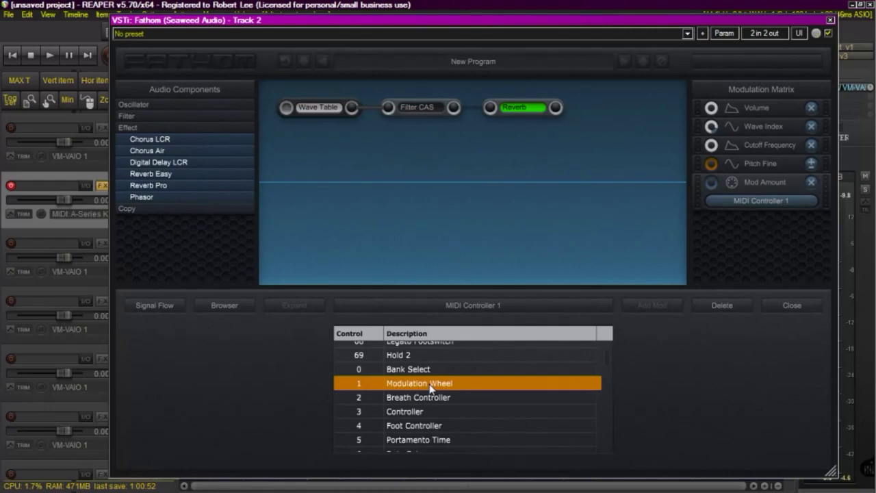
click(781, 309)
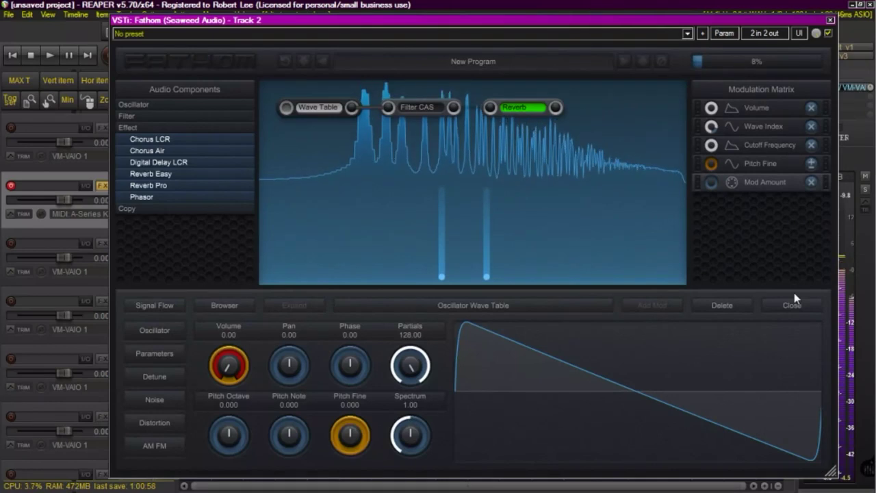
mouse_move(712, 188)
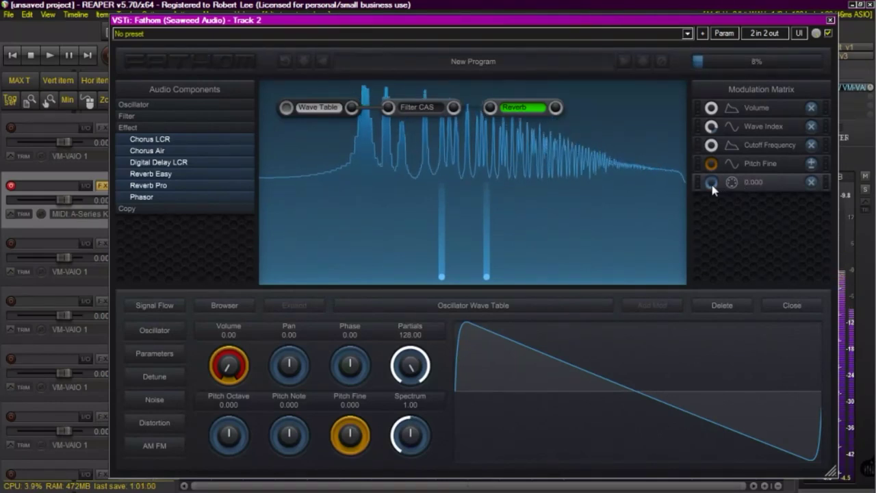
drag(712, 188, 716, 174)
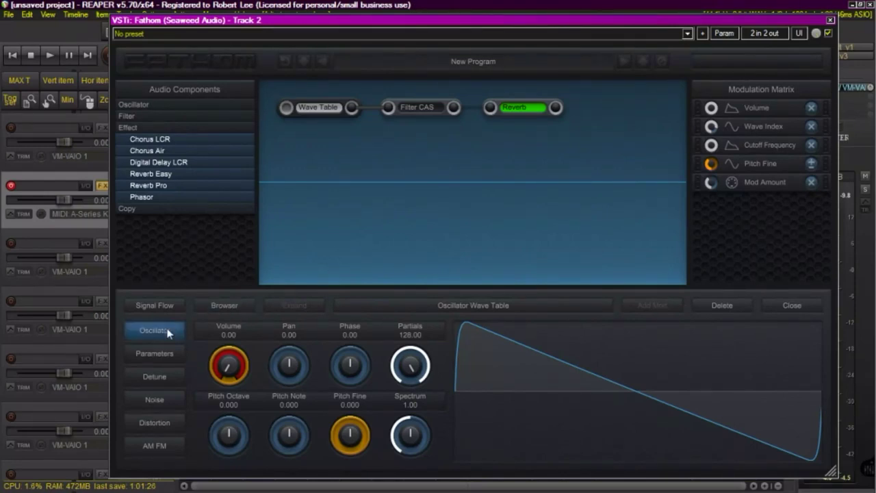
- Add a Pitch Note modulation slot driven by the Pitch Wheel MIDI controller
click(293, 440)
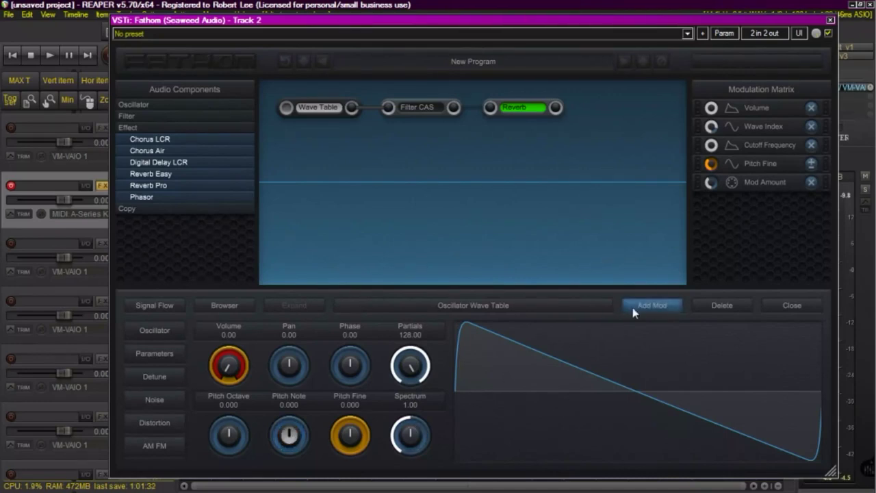
click(654, 307)
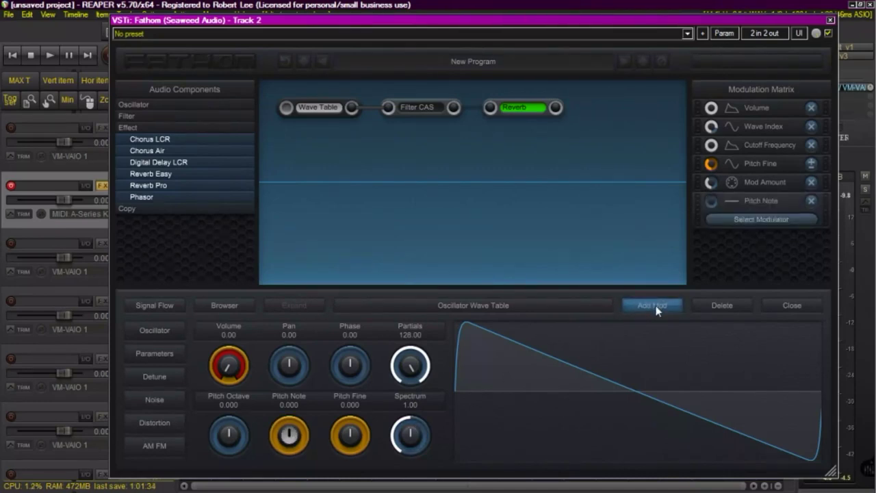
click(762, 220)
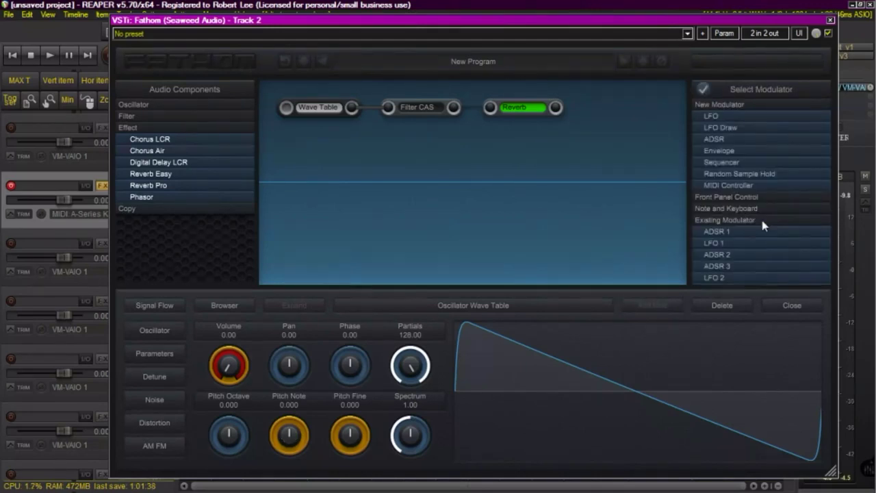
click(731, 184)
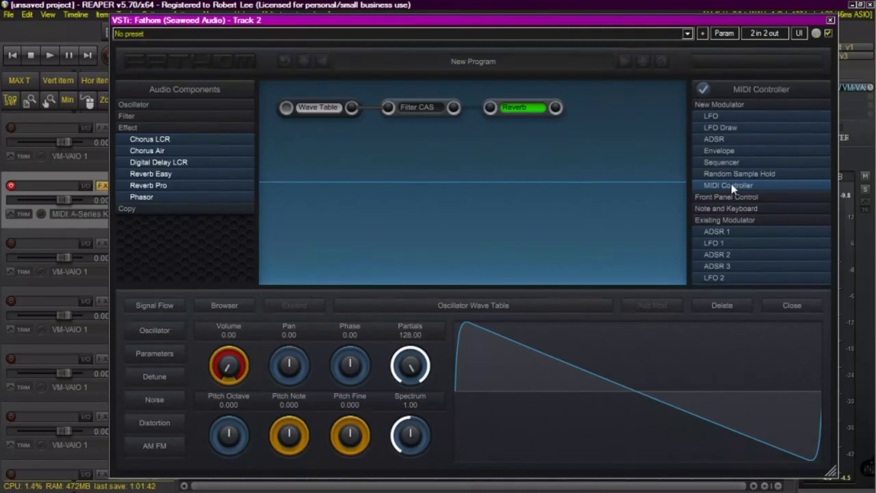
click(731, 185)
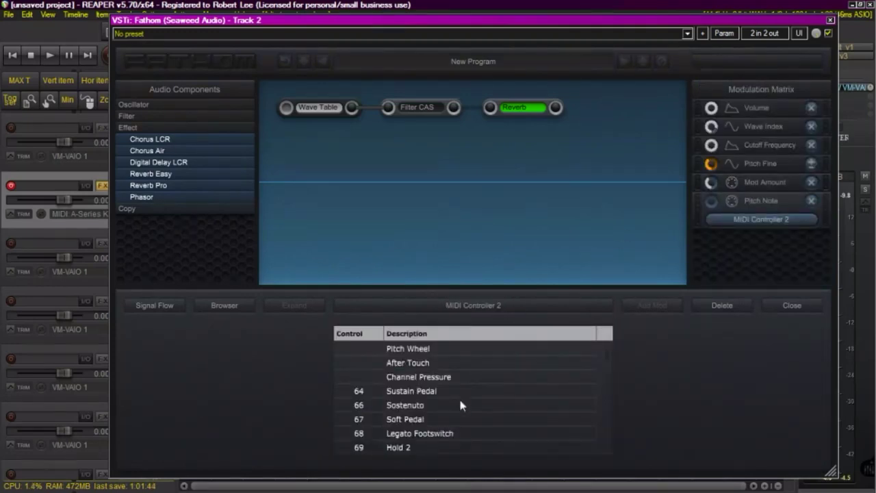
click(412, 353)
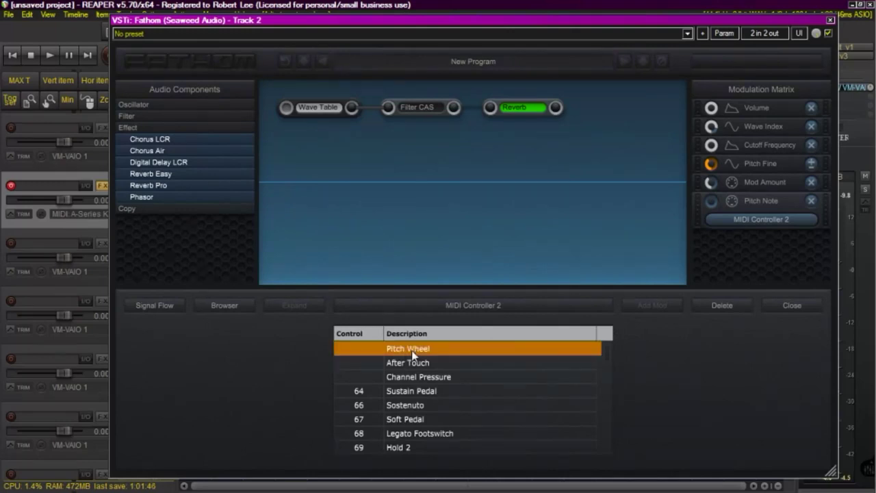
click(775, 310)
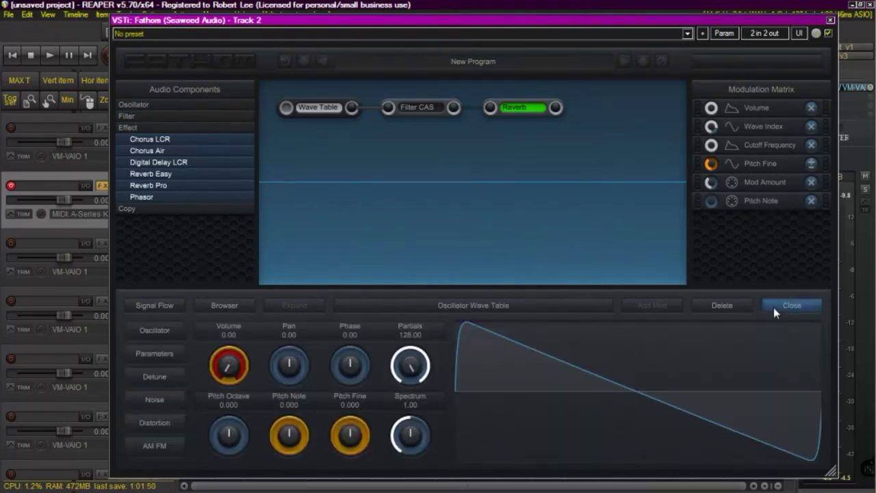
- Set the Pitch Note modulation mode to bipolar
click(812, 202)
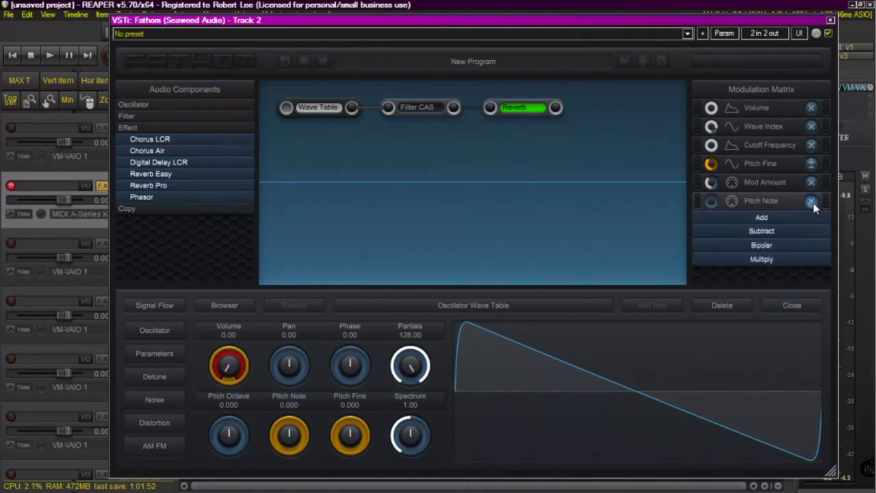
click(763, 247)
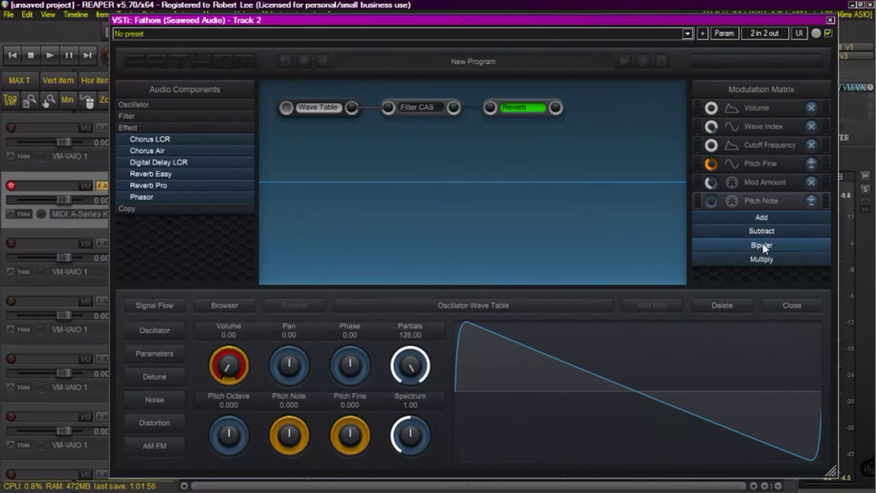
click(788, 205)
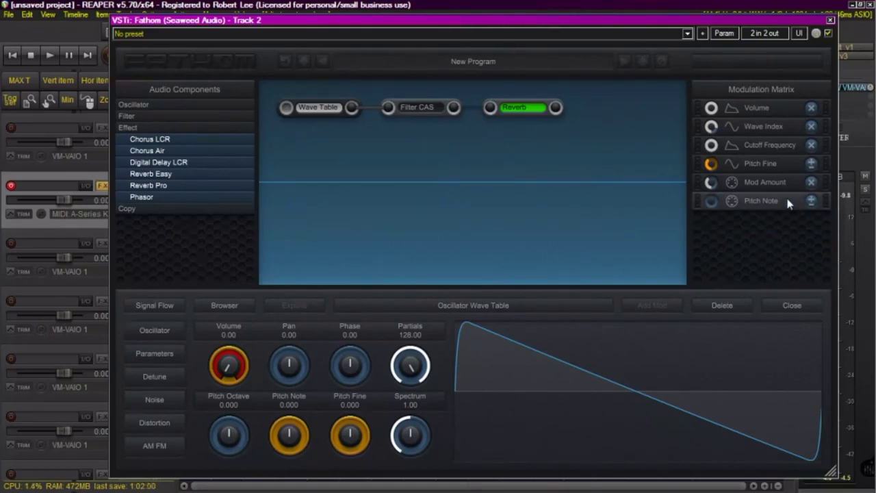
- Set the Pitch Wheel's Pitch Note modulation depth to 0.160
mouse_move(714, 199)
drag(712, 205, 713, 208)
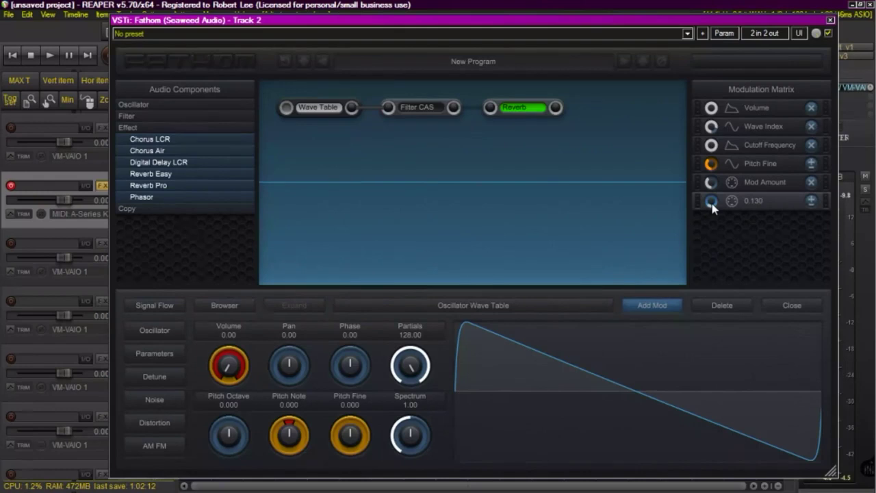
drag(713, 208, 710, 210)
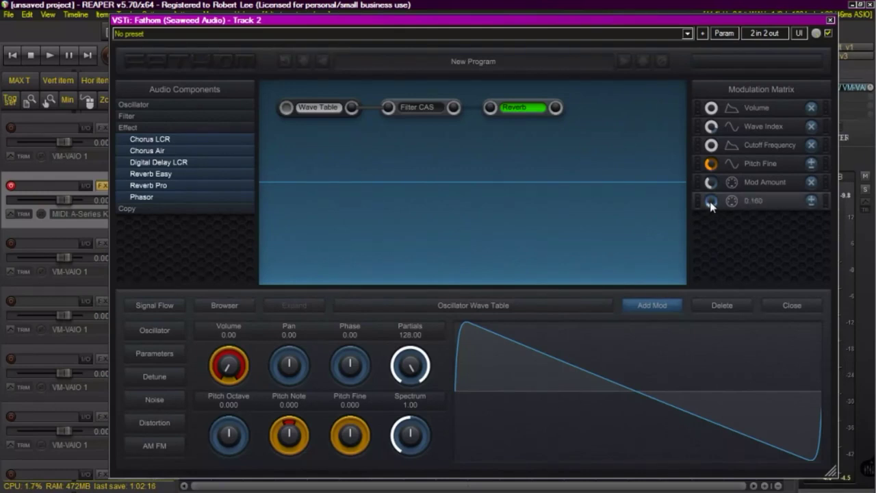